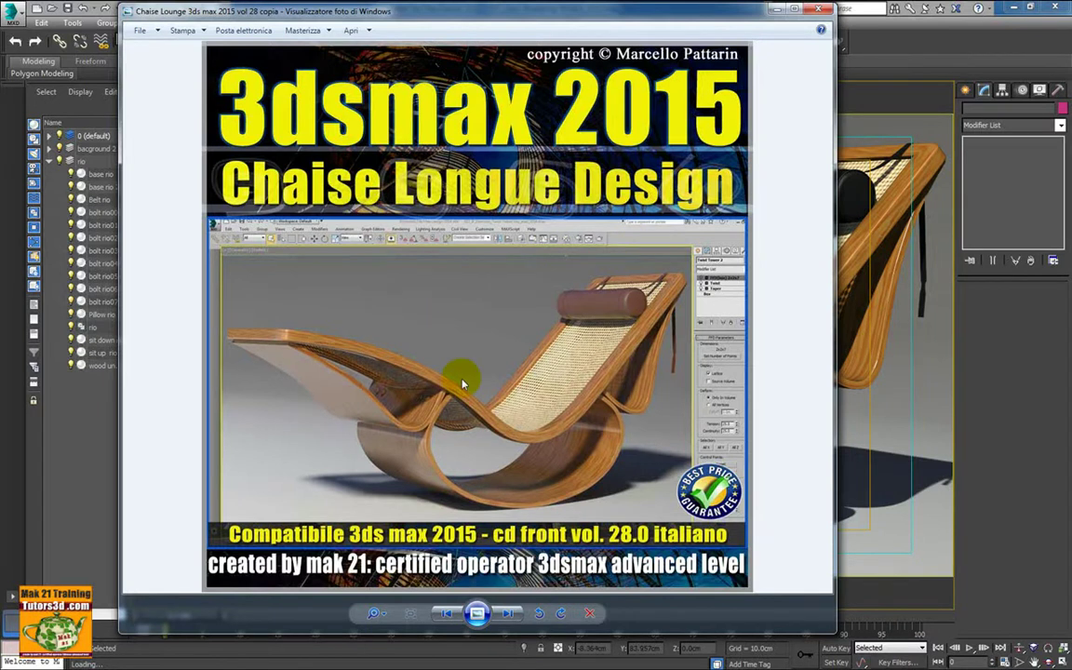
# Close the cover image in Windows Photo Viewer to bring the 3ds Max chaise scene forward
pyautogui.click(901, 44)
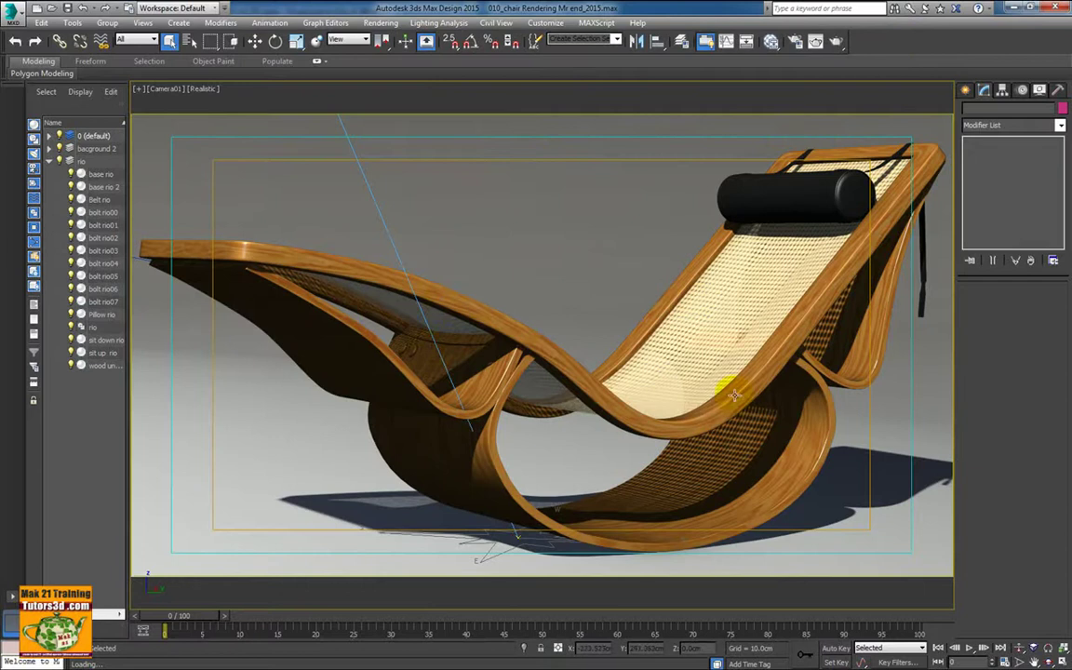
# Switch the viewport from Camera01 to Perspective and zoom in on the pillow and woven seat
pyautogui.click(175, 91)
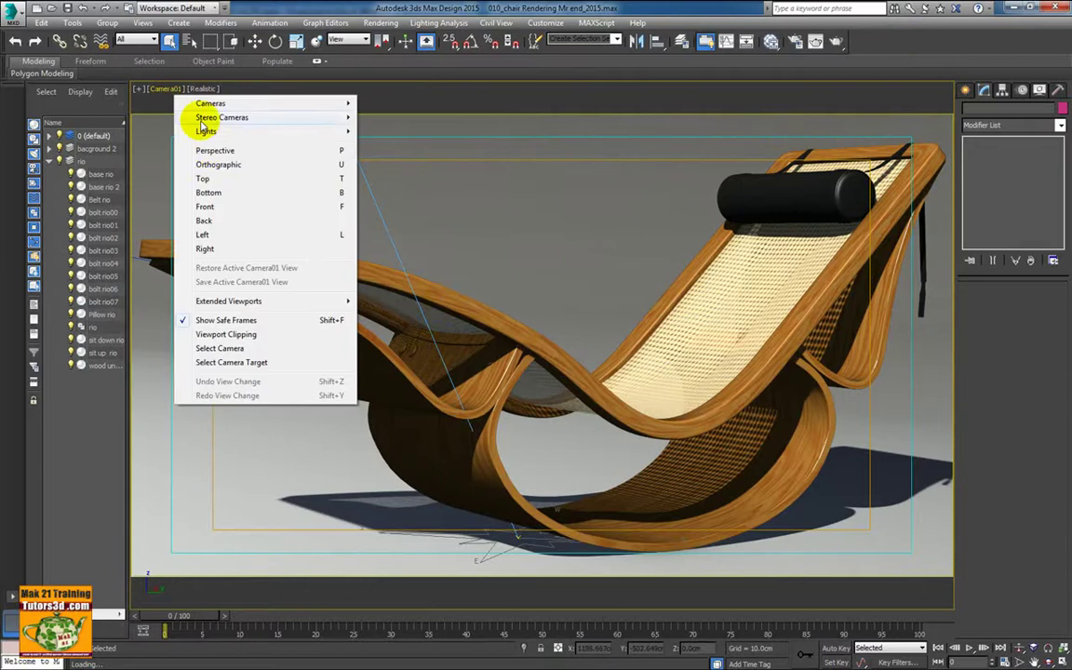
pyautogui.click(207, 148)
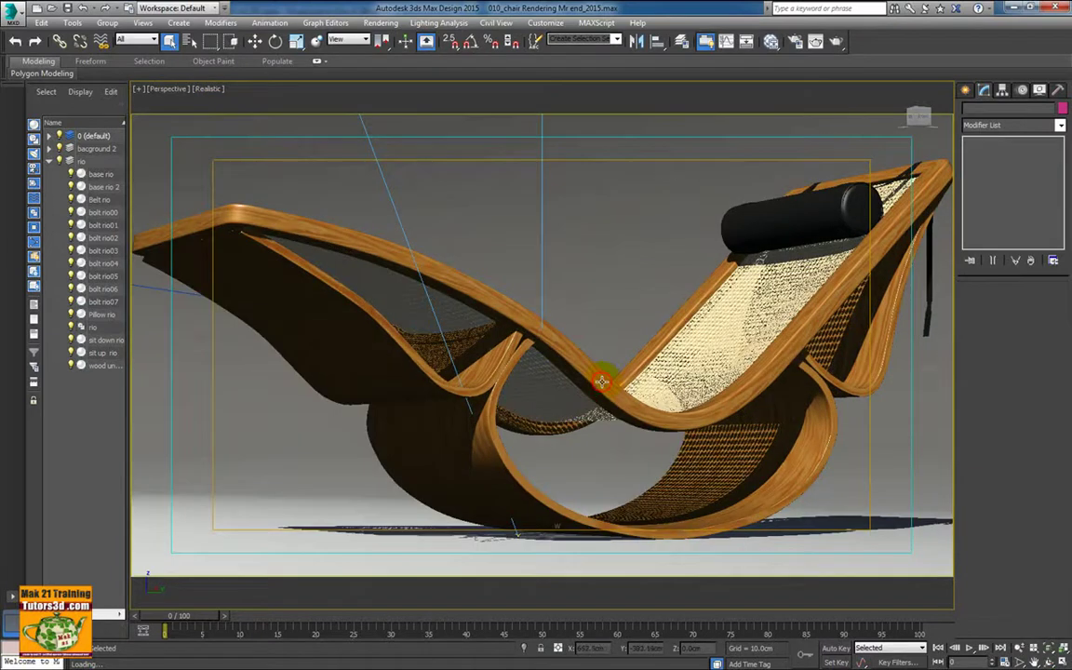
pyautogui.moveTo(602, 381)
pyautogui.keyDown('alt'); pyautogui.mouseDown(button='middle')
pyautogui.moveTo(703, 395)
pyautogui.moveTo(631, 392)
pyautogui.moveTo(682, 402)
pyautogui.moveTo(754, 356)
pyautogui.moveTo(732, 370)
pyautogui.moveTo(729, 335)
pyautogui.moveTo(756, 319)
pyautogui.moveTo(716, 411)
pyautogui.moveTo(716, 389)
pyautogui.mouseUp(button='middle'); pyautogui.keyUp('alt')
pyautogui.scroll(3, 754, 357)
pyautogui.scroll(3, 745, 330)
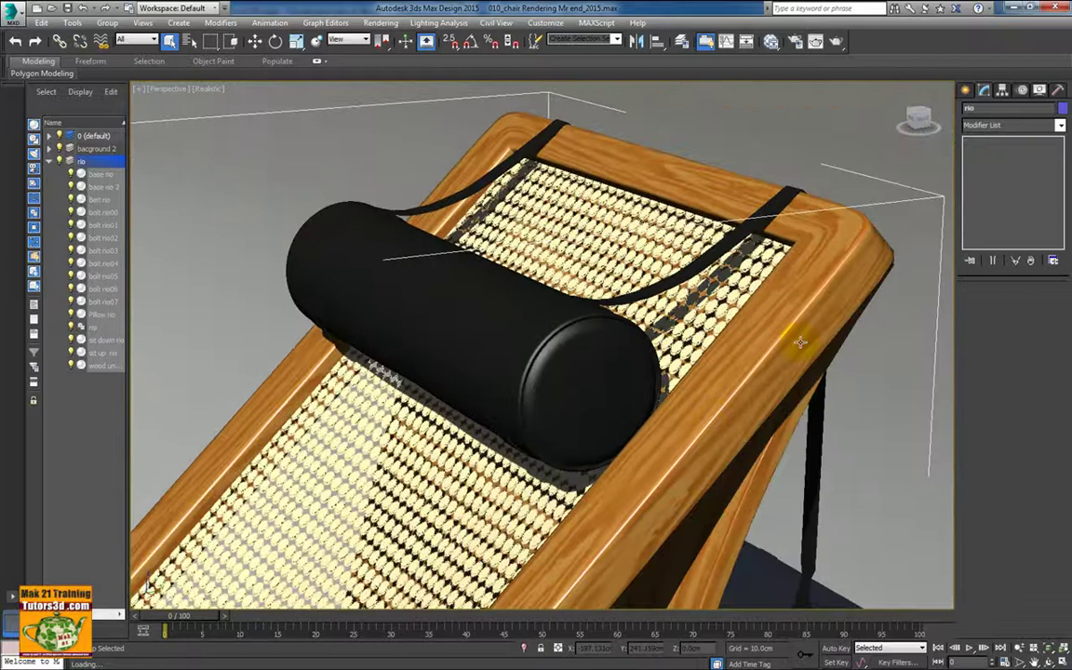
# Toggle wireframe and edged faces, then zoom out and orbit below the curved rocker base
pyautogui.press('F3')
pyautogui.press('F3')
pyautogui.press('F4')
pyautogui.press('F4')
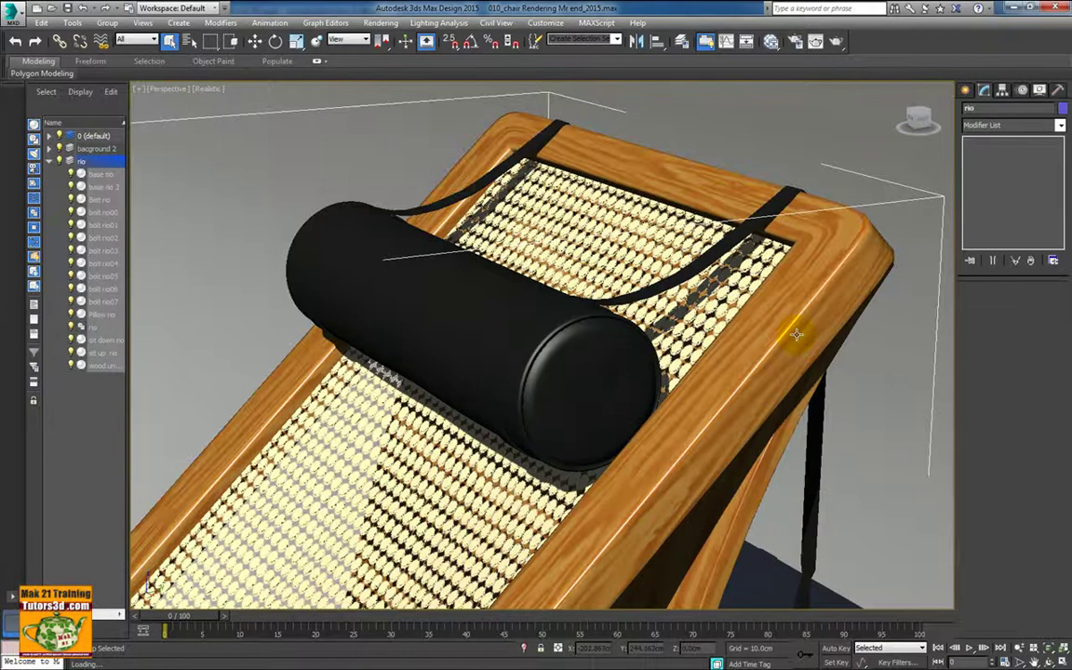
pyautogui.press('F3')
pyautogui.press('F3')
pyautogui.press('F4')
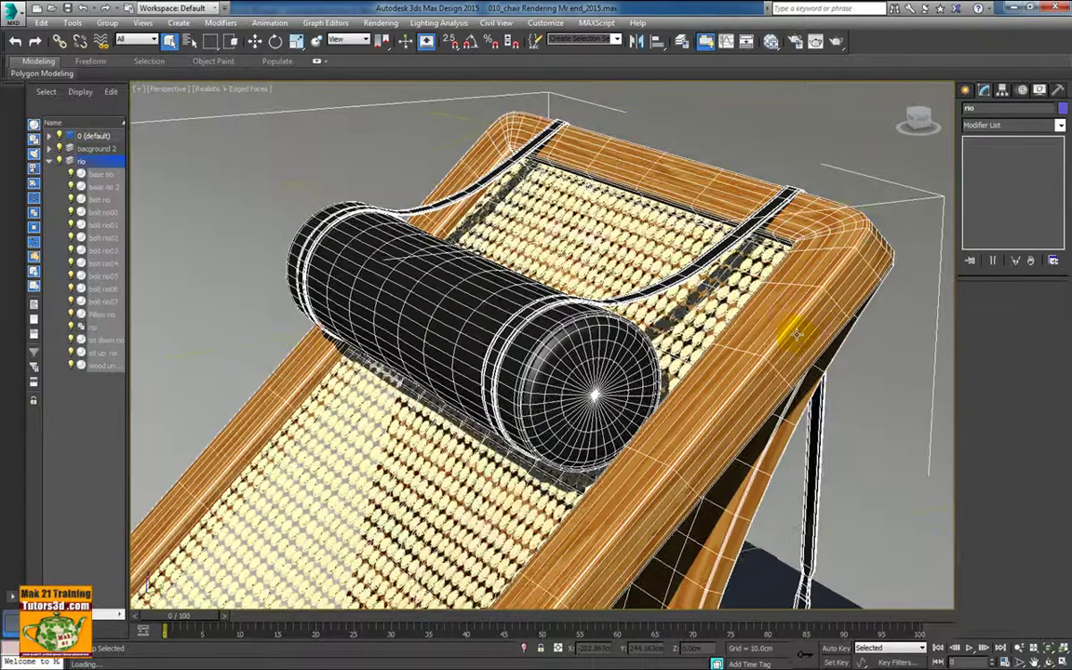
pyautogui.scroll(-2, 540, 344)
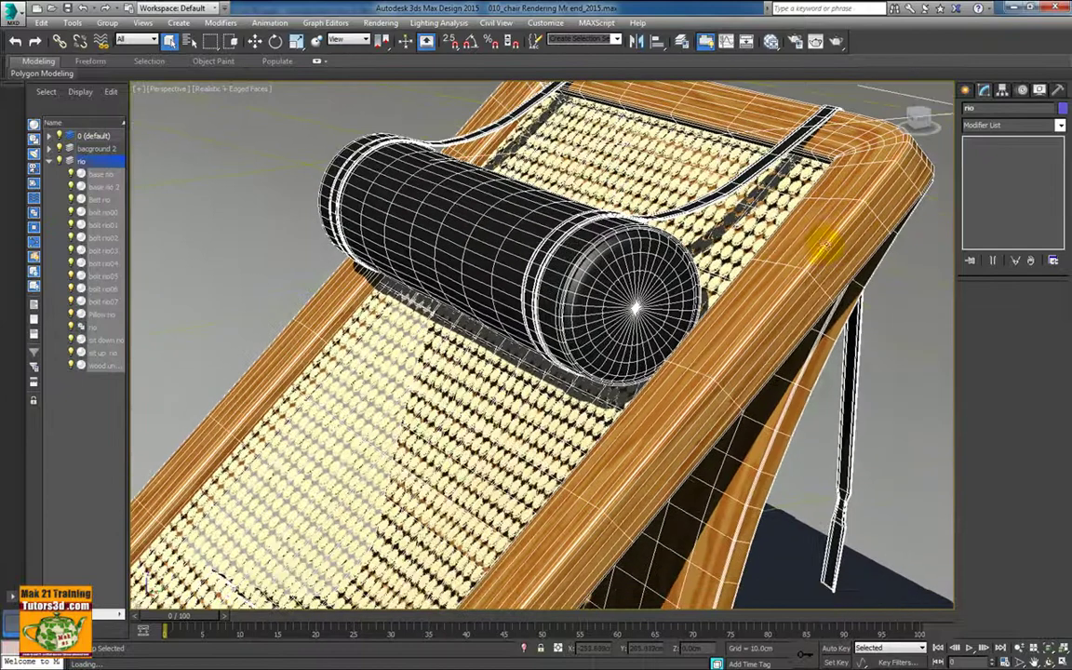
pyautogui.scroll(-2, 540, 344)
pyautogui.scroll(-2, 540, 345)
pyautogui.moveTo(814, 293)
pyautogui.keyDown('alt'); pyautogui.mouseDown(button='middle')
pyautogui.moveTo(825, 232)
pyautogui.moveTo(813, 275)
pyautogui.mouseUp(button='middle'); pyautogui.keyUp('alt')
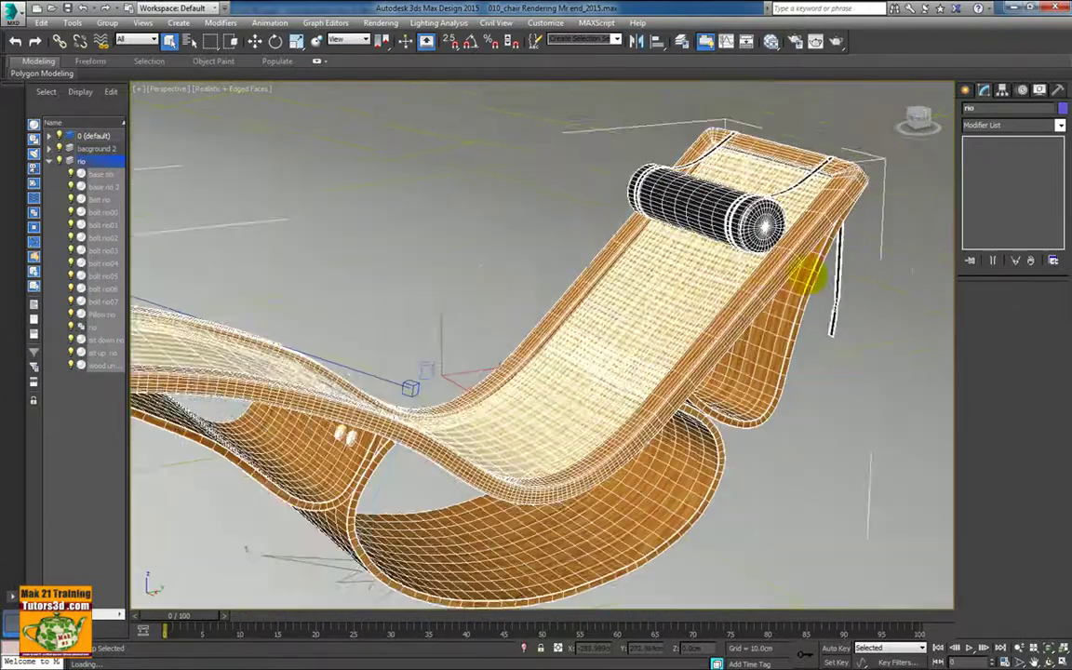
pyautogui.moveTo(746, 299)
pyautogui.keyDown('alt'); pyautogui.mouseDown(button='middle')
pyautogui.moveTo(800, 253)
pyautogui.moveTo(761, 240)
pyautogui.moveTo(809, 252)
pyautogui.moveTo(750, 327)
pyautogui.mouseUp(button='middle'); pyautogui.keyUp('alt')
# Return to shaded display and orbit around the whole chair and pillow, checking the wireframe
pyautogui.press('F3')
pyautogui.press('F3')
pyautogui.press('F4')
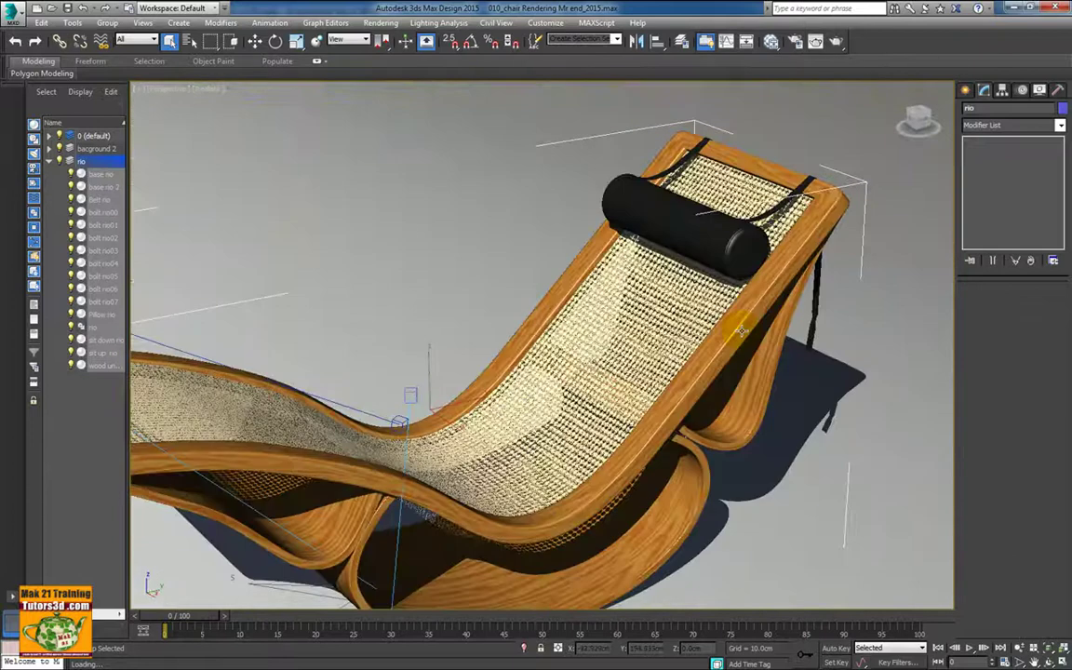
pyautogui.scroll(5, 718, 363)
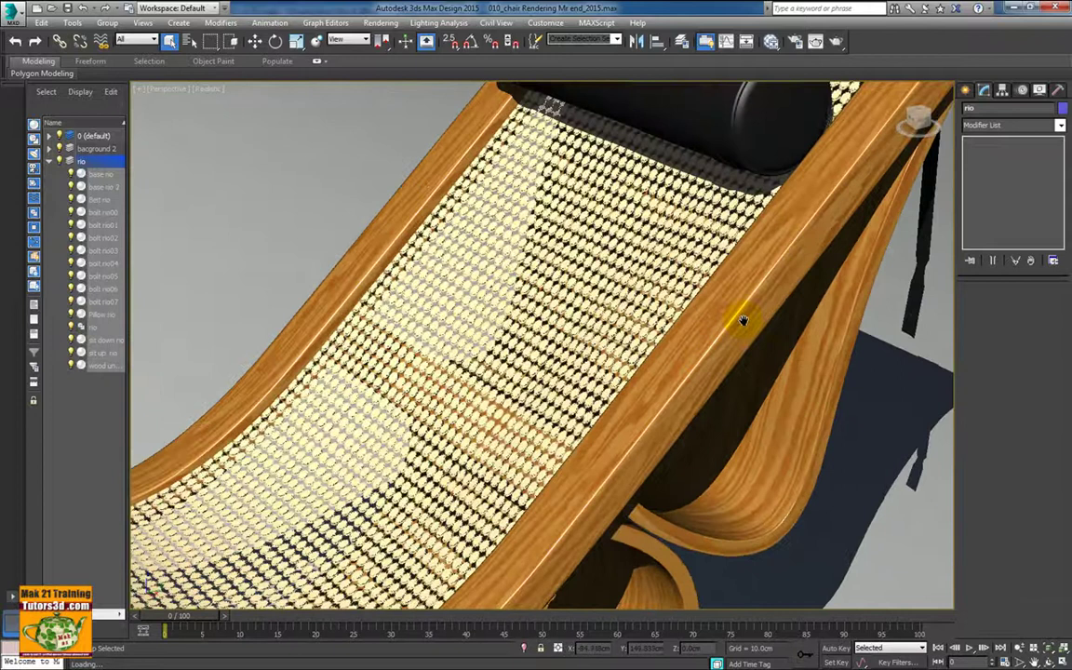
pyautogui.scroll(-3, 743, 321)
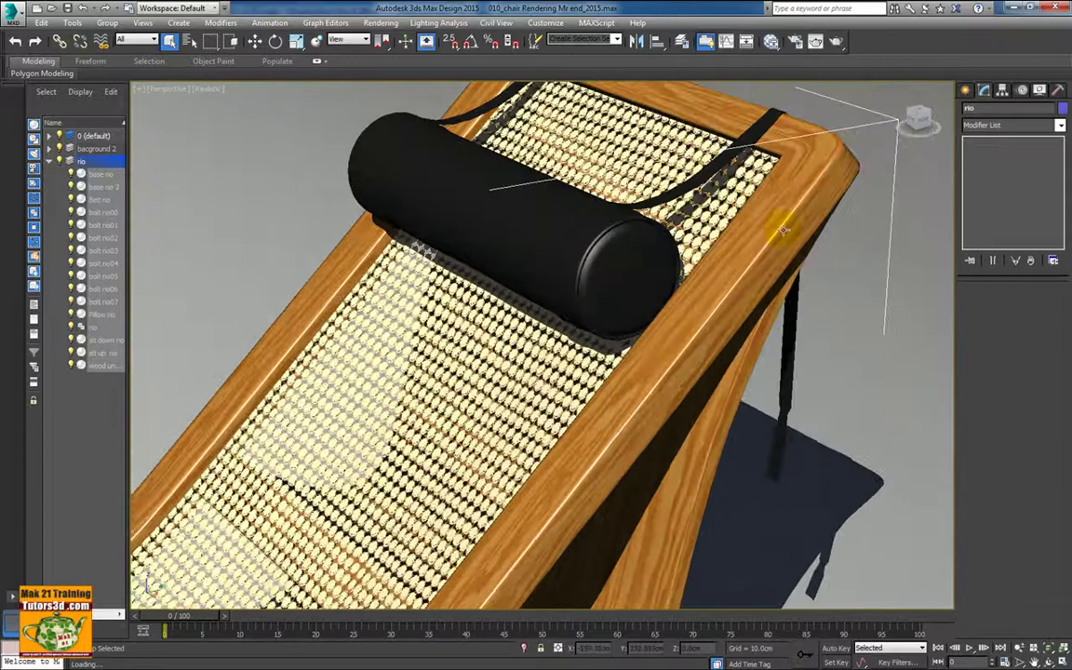
pyautogui.keyDown('alt'); pyautogui.moveTo(782, 229); pyautogui.dragTo(532, 330, button='middle'); pyautogui.keyUp('alt')
pyautogui.scroll(5, 502, 388)
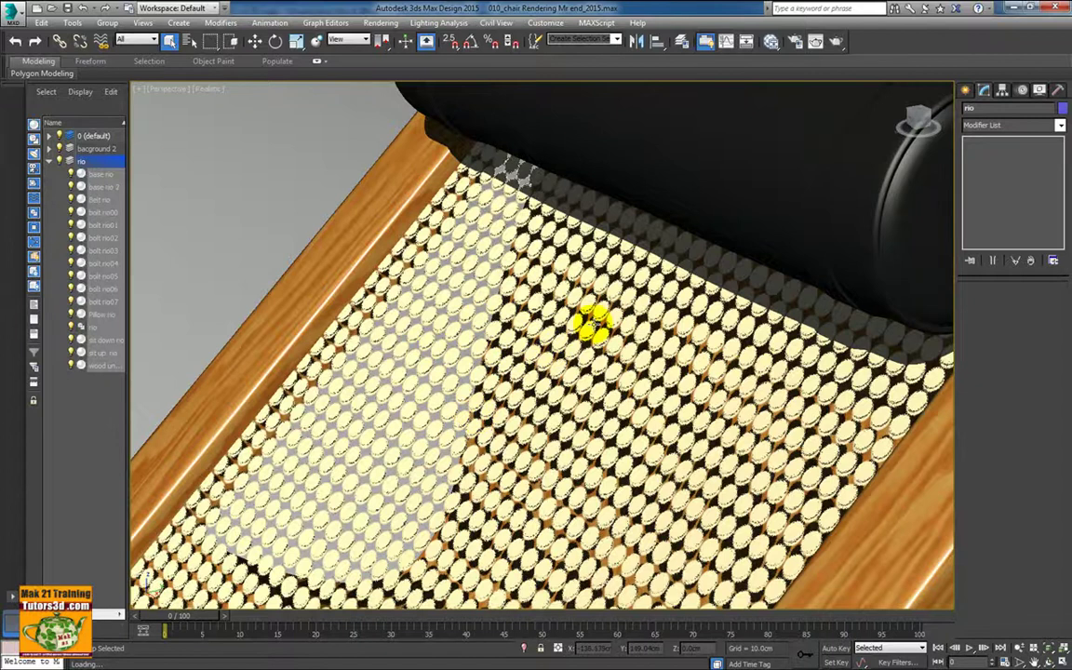
pyautogui.scroll(-5, 593, 323)
pyautogui.moveTo(587, 355)
pyautogui.keyDown('alt'); pyautogui.mouseDown(button='middle')
pyautogui.moveTo(562, 388)
pyautogui.moveTo(622, 366)
pyautogui.moveTo(585, 393)
pyautogui.mouseUp(button='middle'); pyautogui.keyUp('alt')
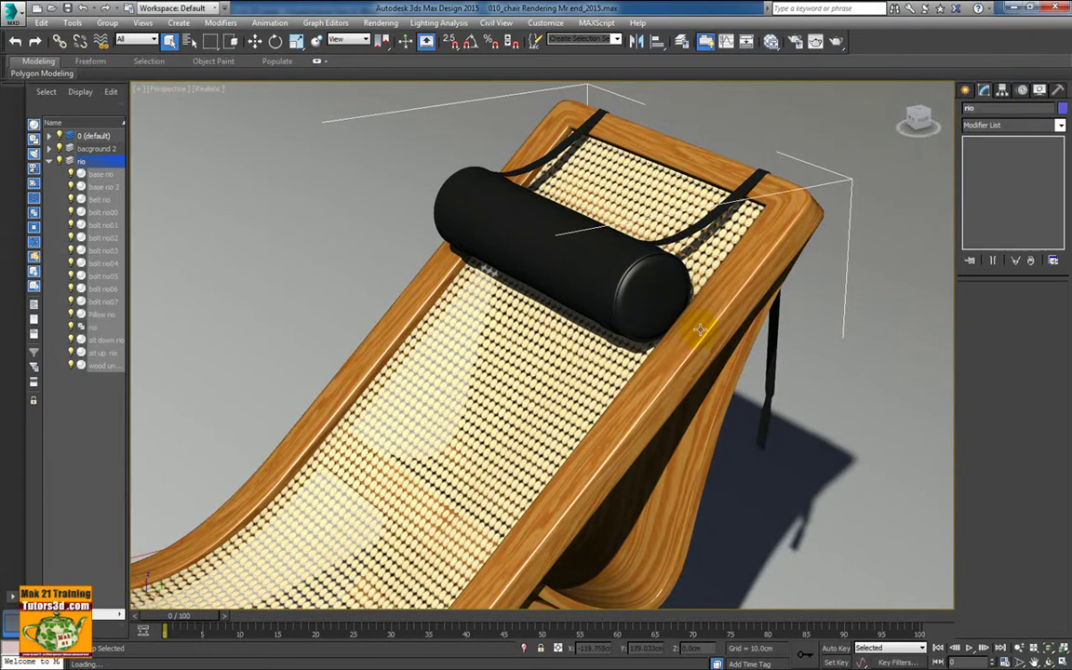
pyautogui.press('F3')
pyautogui.press('F3')
pyautogui.press('F3')
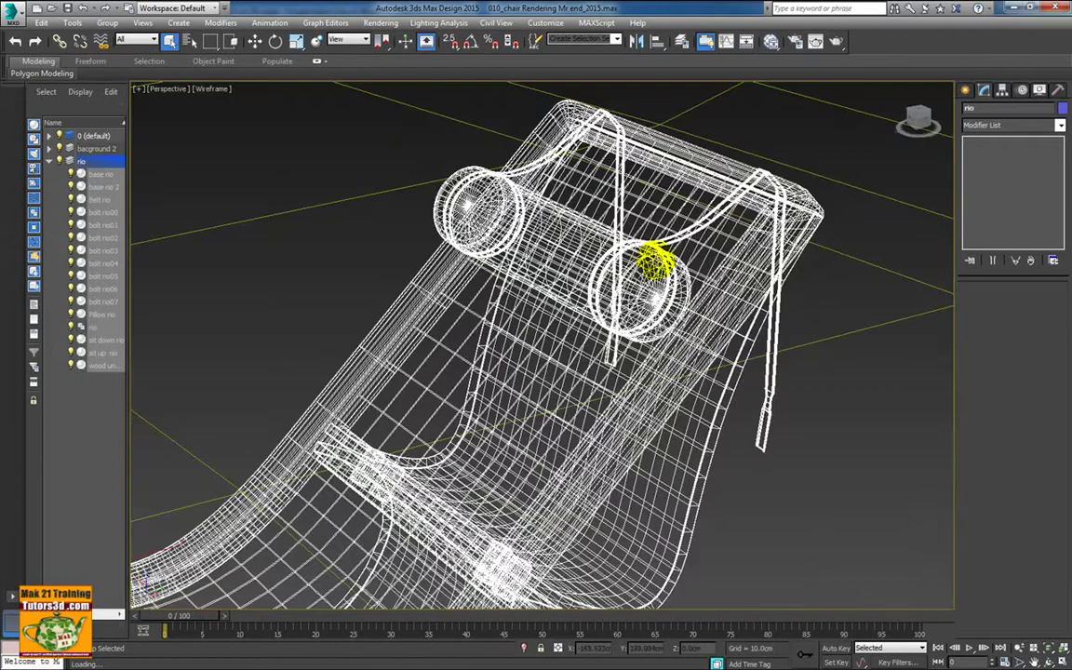
pyautogui.press('F3')
pyautogui.moveTo(771, 296)
pyautogui.keyDown('alt'); pyautogui.mouseDown(button='middle')
pyautogui.moveTo(705, 270)
pyautogui.moveTo(687, 282)
pyautogui.moveTo(695, 287)
pyautogui.moveTo(527, 251)
pyautogui.mouseUp(button='middle'); pyautogui.keyUp('alt')
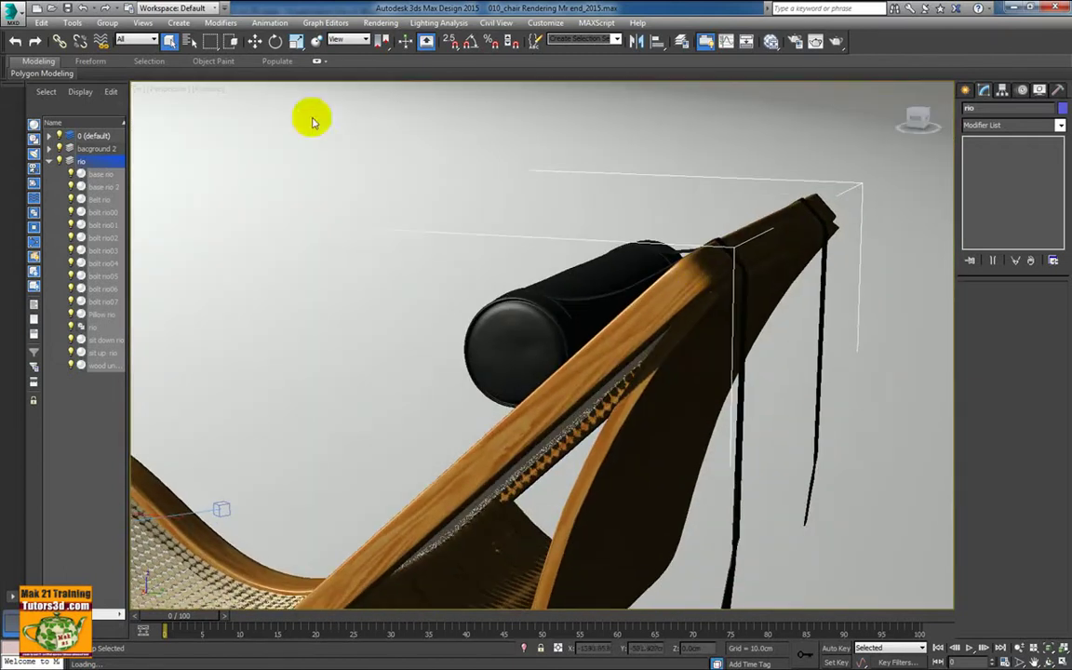
# Set the Perspective viewport shading to Clay
pyautogui.click(208, 90)
pyautogui.click(235, 222)
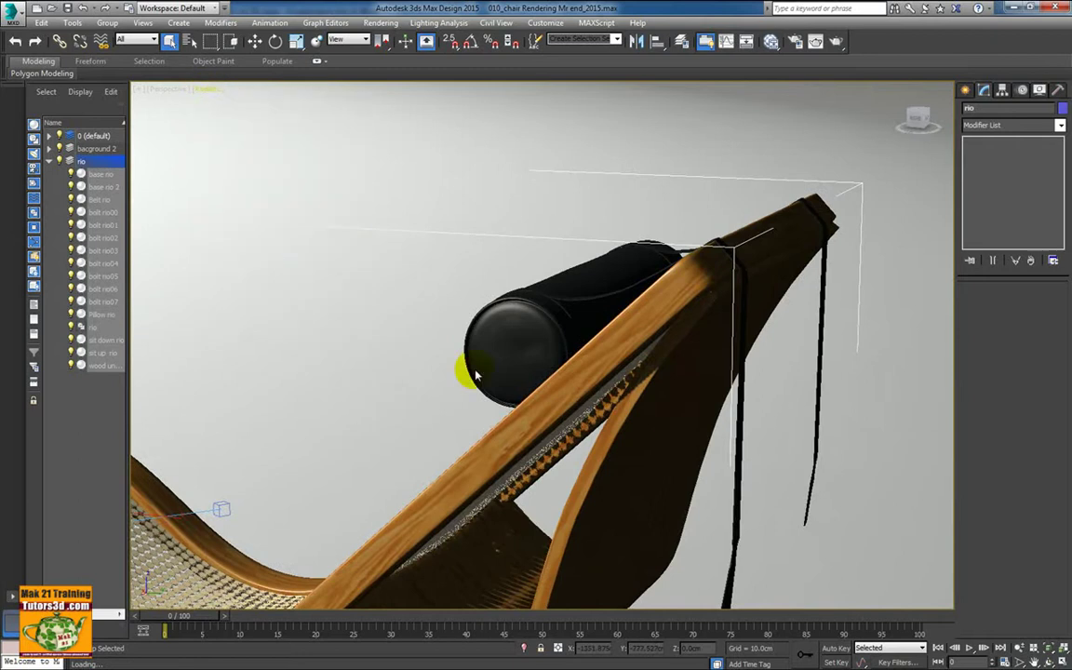
pyautogui.moveTo(466, 370)
pyautogui.keyDown('alt'); pyautogui.mouseDown(button='middle')
pyautogui.moveTo(555, 341)
pyautogui.moveTo(626, 343)
pyautogui.mouseUp(button='middle'); pyautogui.keyUp('alt')
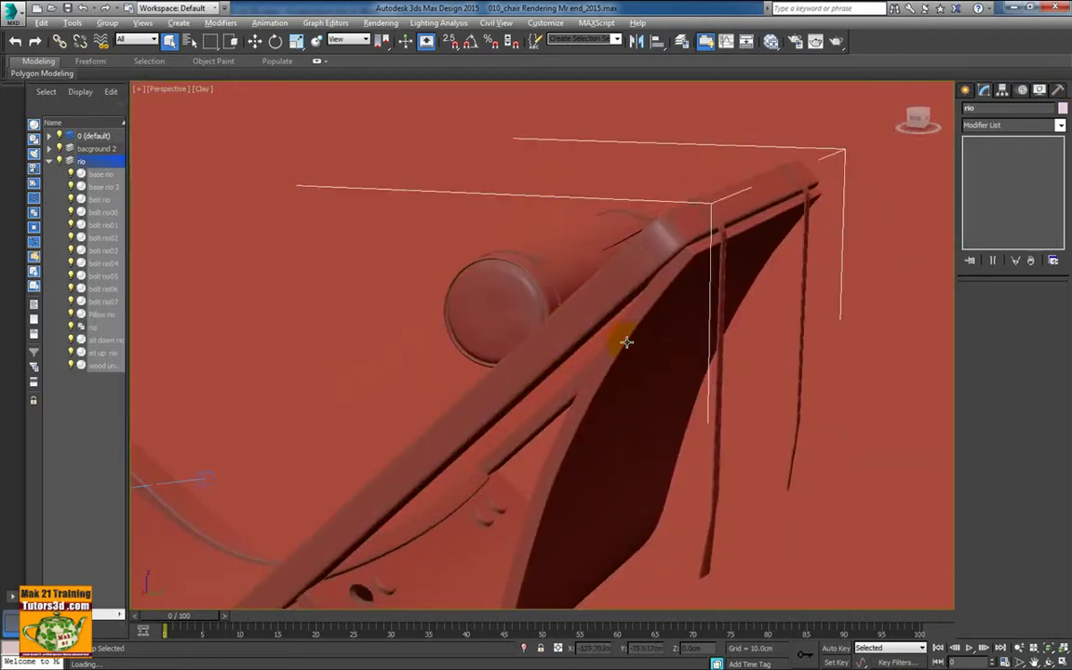
# Zoom extents, open the rio group, and turn on Edged Faces over Clay shading
pyautogui.press('z')
pyautogui.moveTo(390, 239)
pyautogui.keyDown('alt'); pyautogui.mouseDown(button='middle')
pyautogui.moveTo(516, 293)
pyautogui.moveTo(578, 304)
pyautogui.mouseUp(button='middle'); pyautogui.keyUp('alt')
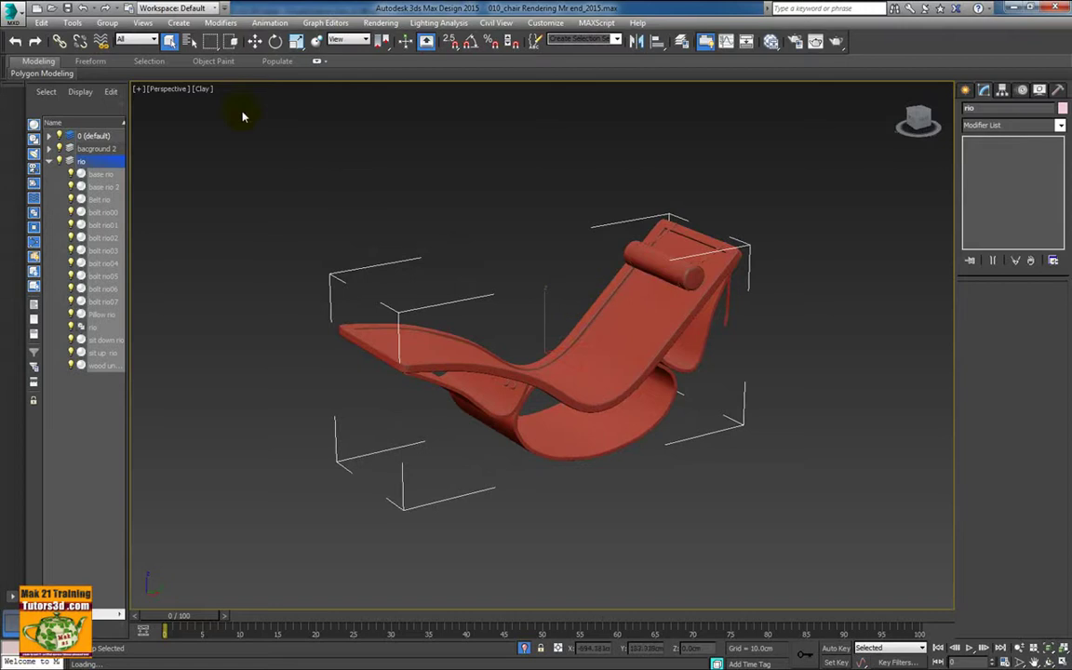
pyautogui.click(107, 22)
pyautogui.click(129, 70)
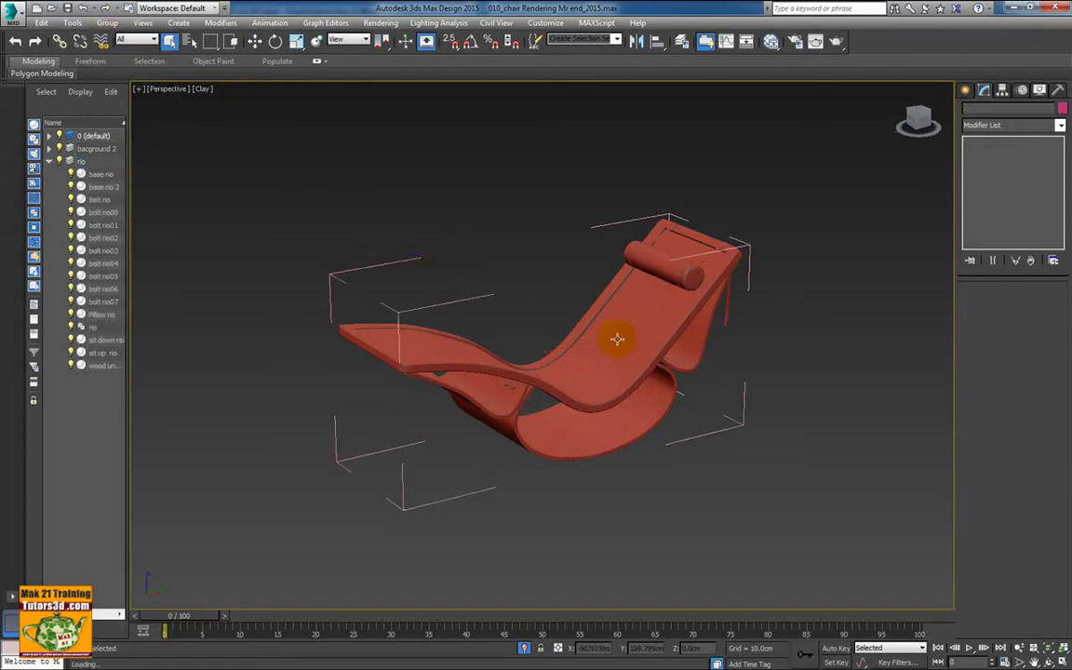
pyautogui.scroll(3, 617, 339)
pyautogui.press('F4')
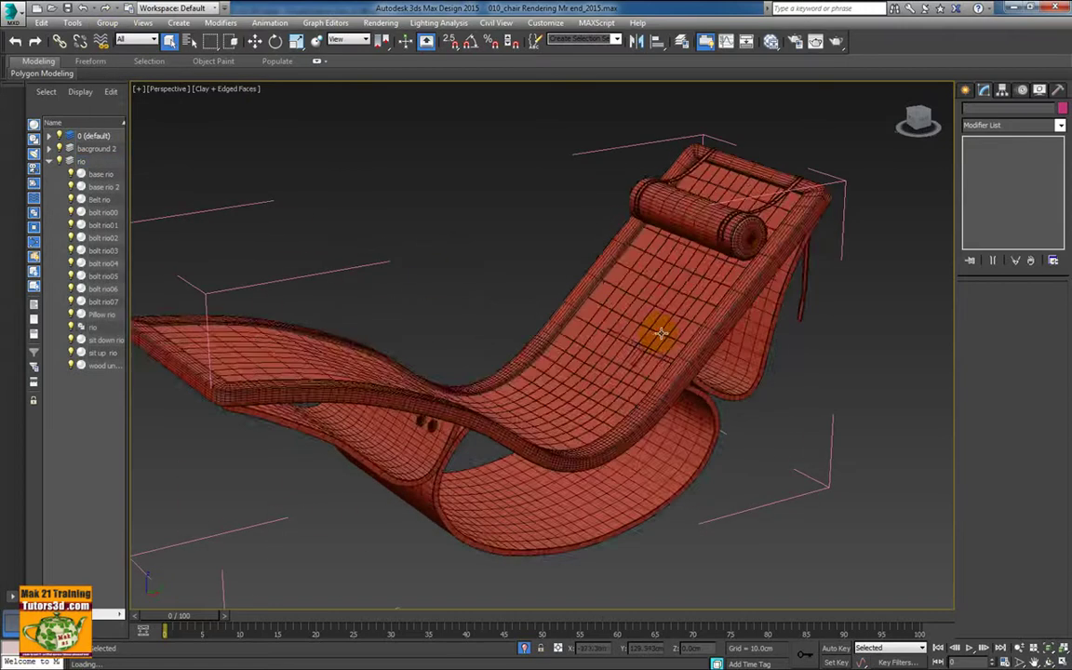
# Zoom and orbit around the belt, pillow and underside of the seat to inspect their mesh
pyautogui.scroll(3, 650, 338)
pyautogui.scroll(3, 574, 389)
pyautogui.scroll(4, 654, 312)
pyautogui.moveTo(654, 312)
pyautogui.keyDown('alt'); pyautogui.mouseDown(button='middle')
pyautogui.moveTo(627, 394)
pyautogui.moveTo(549, 426)
pyautogui.moveTo(472, 397)
pyautogui.moveTo(518, 329)
pyautogui.moveTo(603, 347)
pyautogui.moveTo(614, 493)
pyautogui.mouseUp(button='middle'); pyautogui.keyUp('alt')
pyautogui.moveTo(631, 404)
pyautogui.keyDown('alt'); pyautogui.mouseDown(button='middle')
pyautogui.moveTo(778, 455)
pyautogui.moveTo(749, 455)
pyautogui.moveTo(782, 491)
pyautogui.moveTo(770, 510)
pyautogui.moveTo(725, 461)
pyautogui.moveTo(717, 469)
pyautogui.moveTo(713, 431)
pyautogui.moveTo(724, 423)
pyautogui.moveTo(732, 482)
pyautogui.moveTo(732, 431)
pyautogui.moveTo(787, 402)
pyautogui.mouseUp(button='middle'); pyautogui.keyUp('alt')
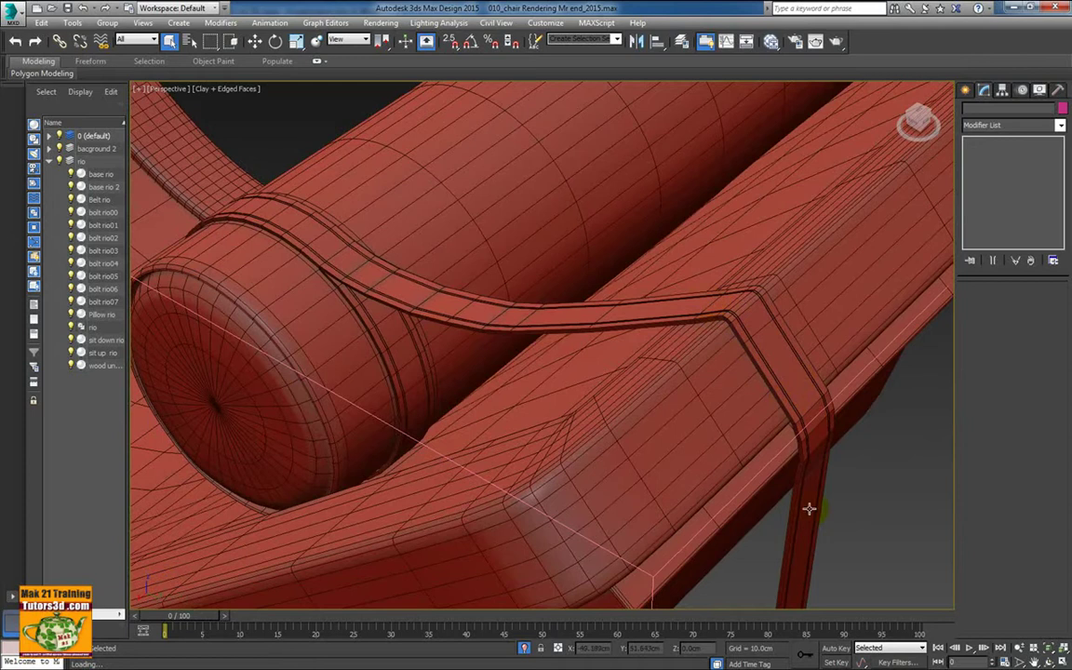
pyautogui.moveTo(722, 349)
pyautogui.keyDown('alt'); pyautogui.mouseDown(button='middle')
pyautogui.moveTo(686, 390)
pyautogui.moveTo(510, 454)
pyautogui.moveTo(676, 263)
pyautogui.moveTo(567, 376)
pyautogui.moveTo(712, 255)
pyautogui.mouseUp(button='middle'); pyautogui.keyUp('alt')
pyautogui.scroll(2, 720, 270)
pyautogui.scroll(3, 749, 268)
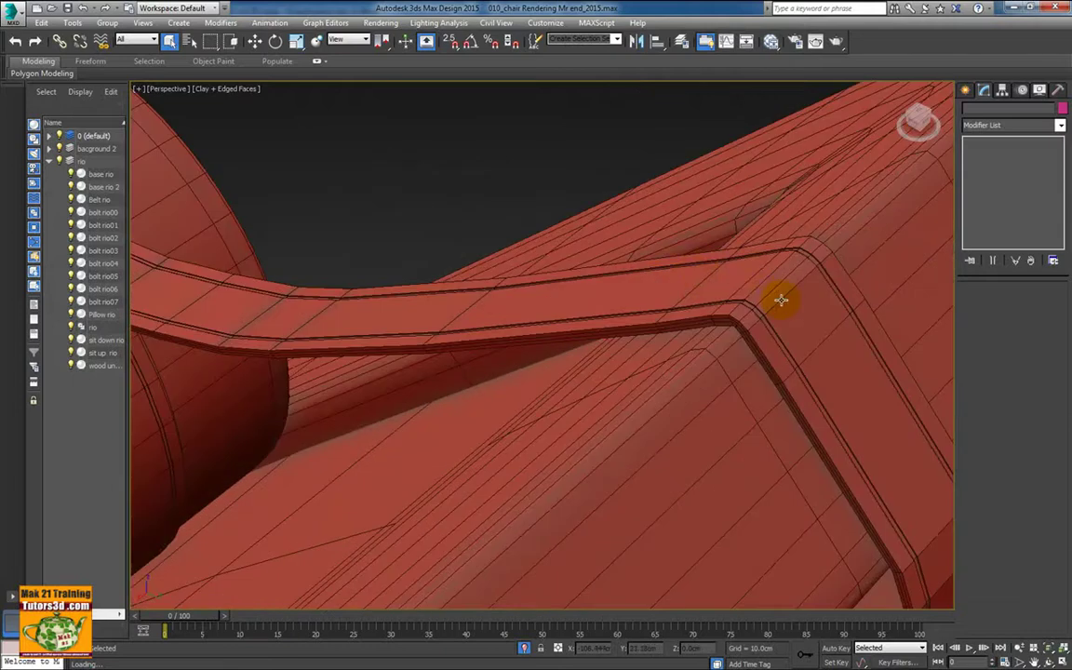
pyautogui.scroll(-2, 781, 300)
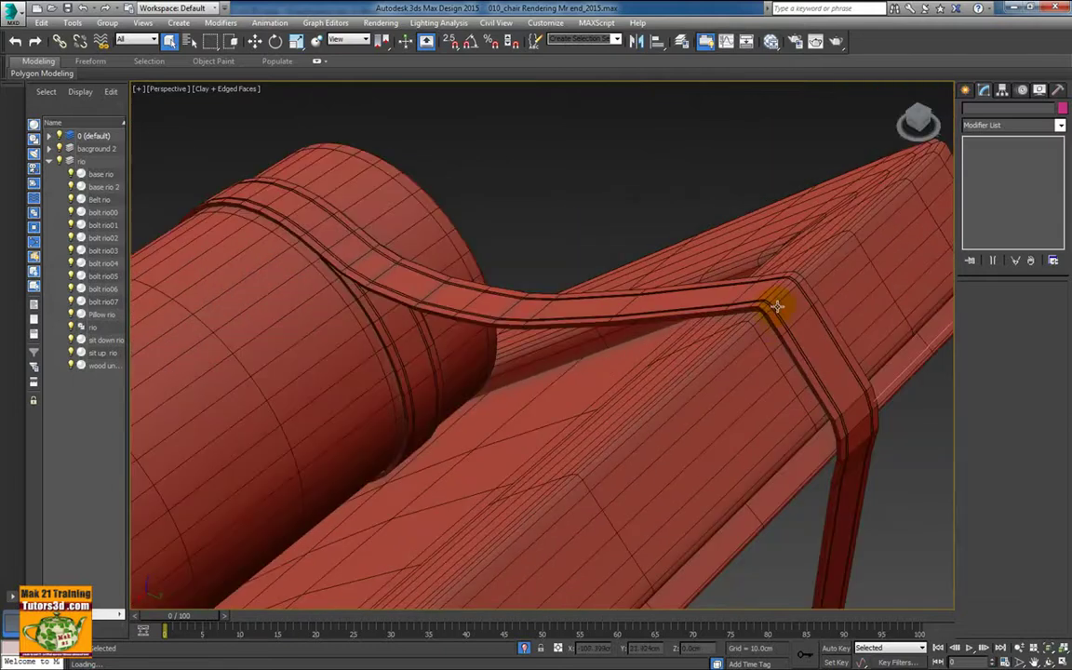
# Add TurboSmooth (Iterations 1) to the Belt rio strap and orbit to check the rounded bends
pyautogui.click(777, 307)
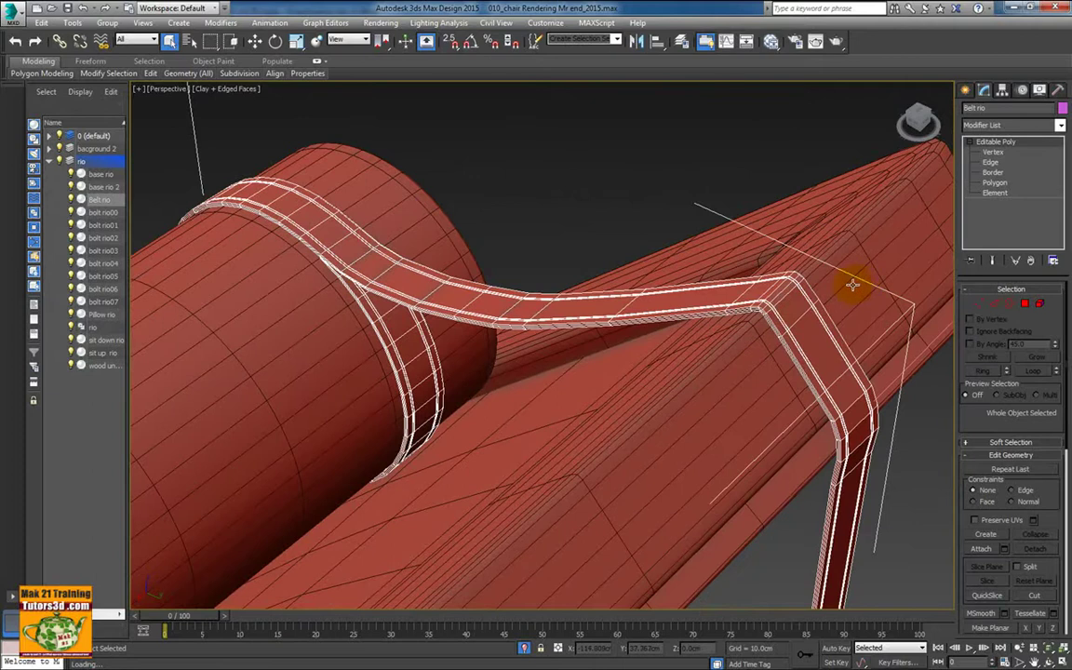
pyautogui.click(1060, 125)
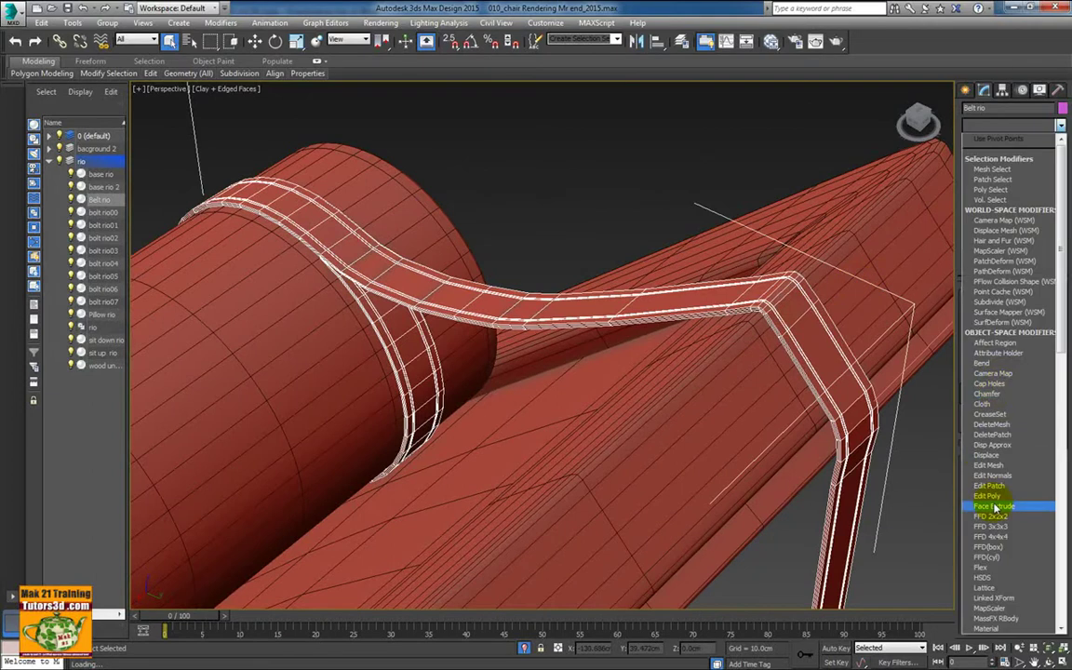
pyautogui.scroll(-15, 995, 507)
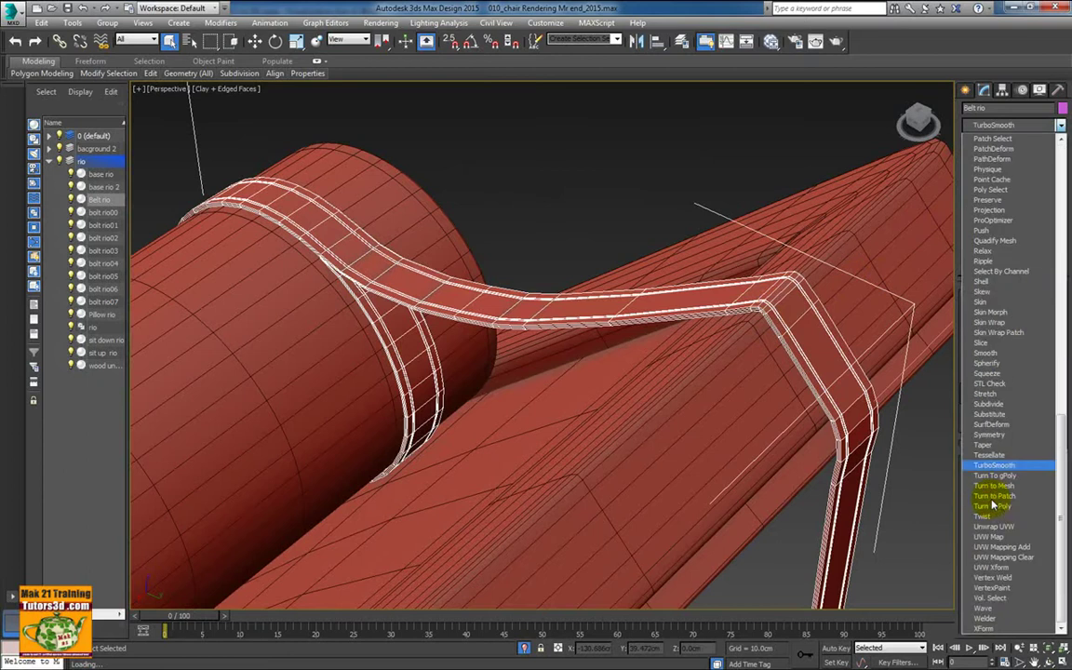
pyautogui.click(995, 466)
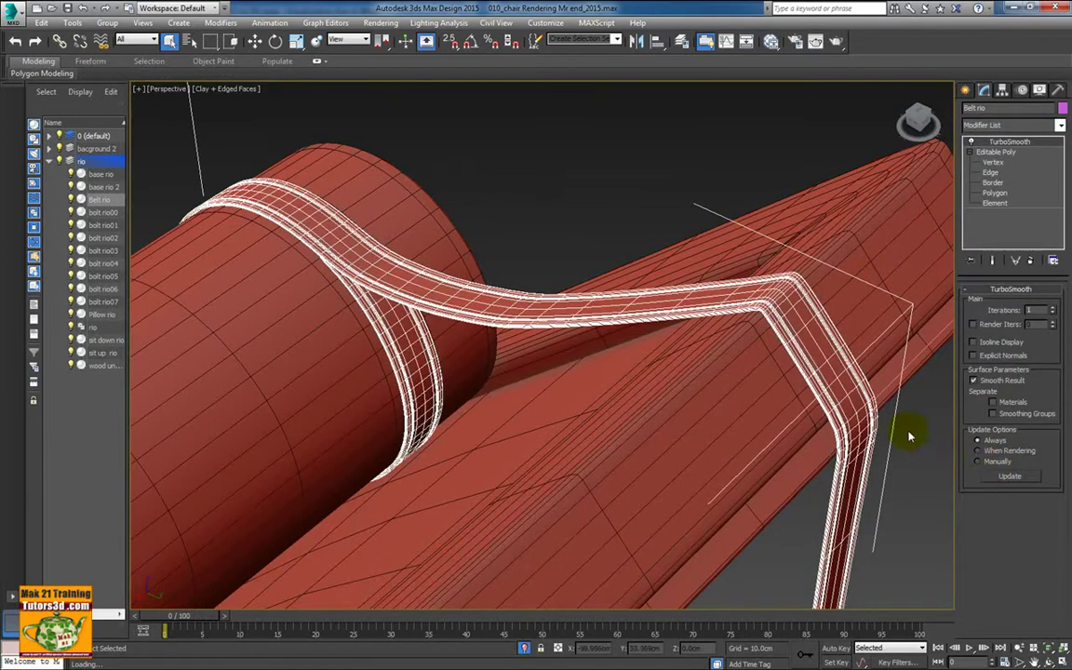
pyautogui.scroll(3, 910, 436)
pyautogui.click(793, 342)
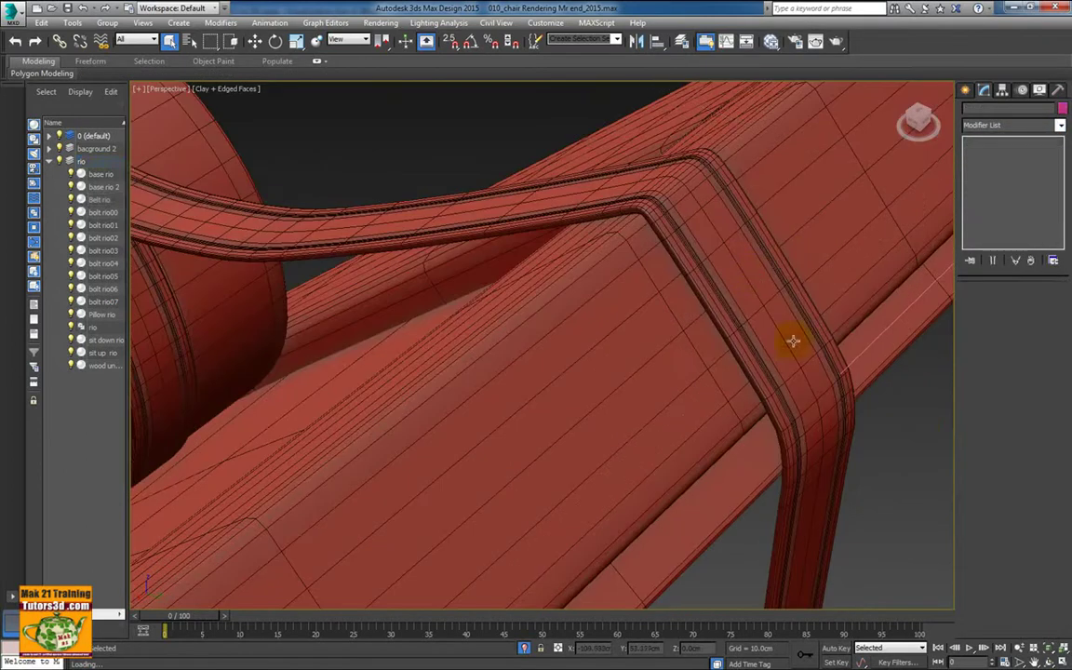
pyautogui.click(752, 275)
pyautogui.click(900, 378)
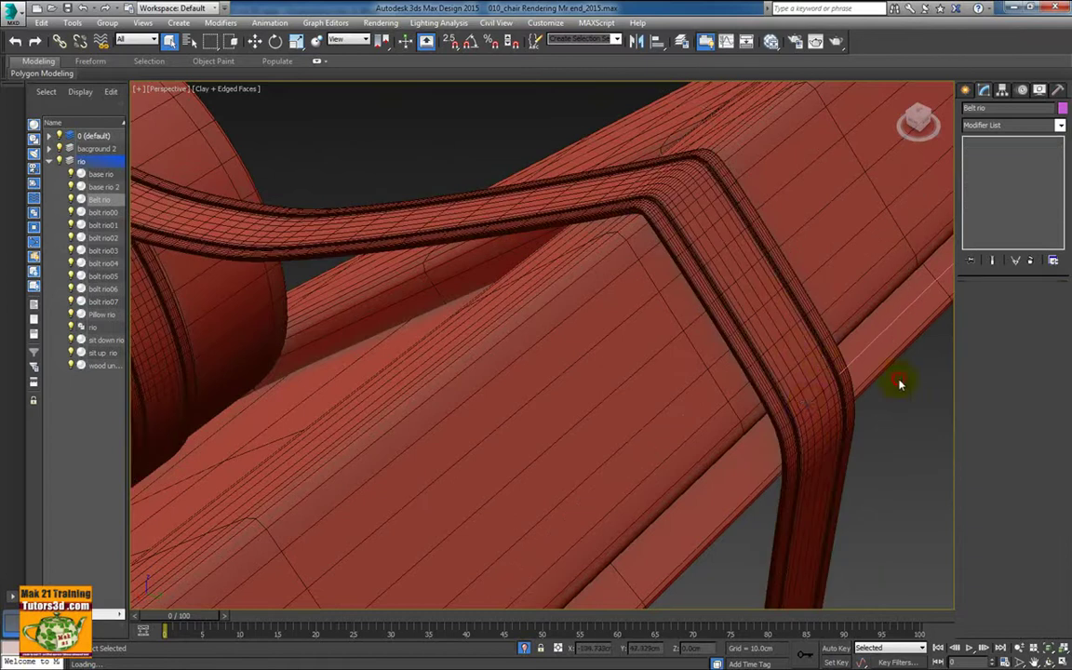
pyautogui.moveTo(807, 402)
pyautogui.keyDown('alt'); pyautogui.mouseDown(button='middle')
pyautogui.moveTo(598, 490)
pyautogui.moveTo(732, 230)
pyautogui.moveTo(600, 373)
pyautogui.moveTo(609, 398)
pyautogui.moveTo(672, 387)
pyautogui.moveTo(678, 400)
pyautogui.moveTo(648, 259)
pyautogui.moveTo(577, 261)
pyautogui.mouseUp(button='middle'); pyautogui.keyUp('alt')
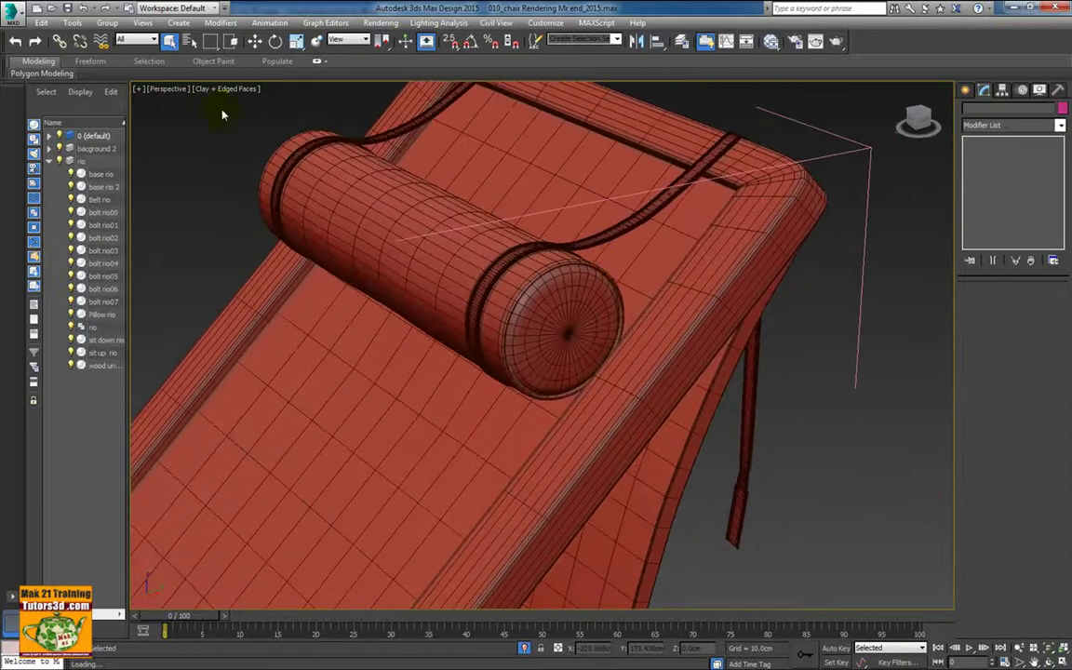
# Set the viewport to Realistic shading without Edged Faces and select the base rio 2 frame
pyautogui.click(200, 89)
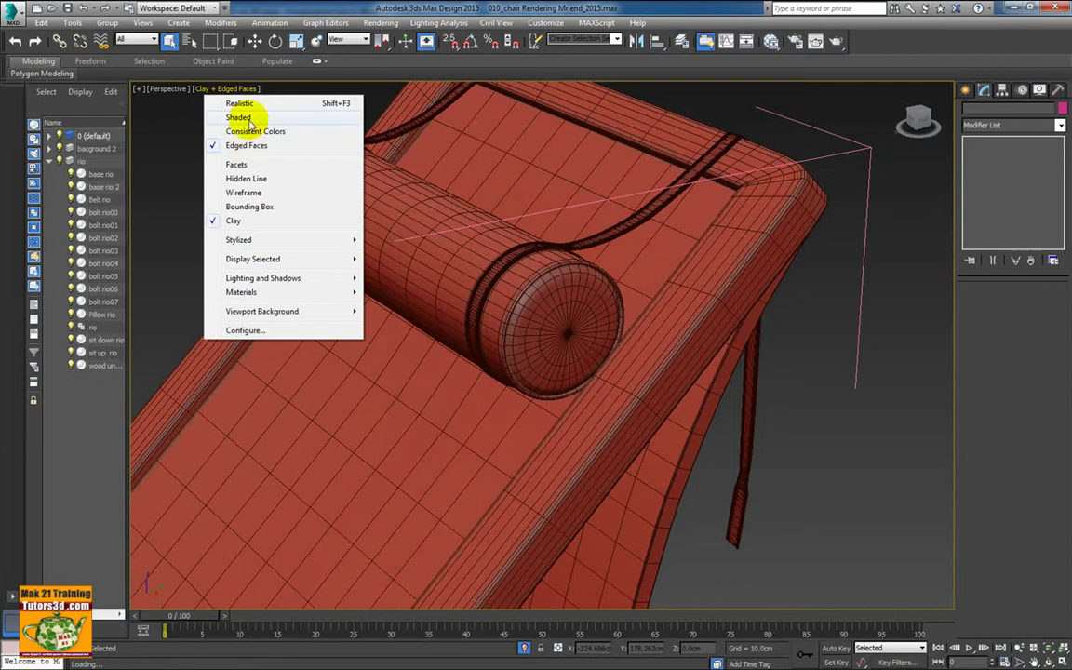
pyautogui.click(249, 118)
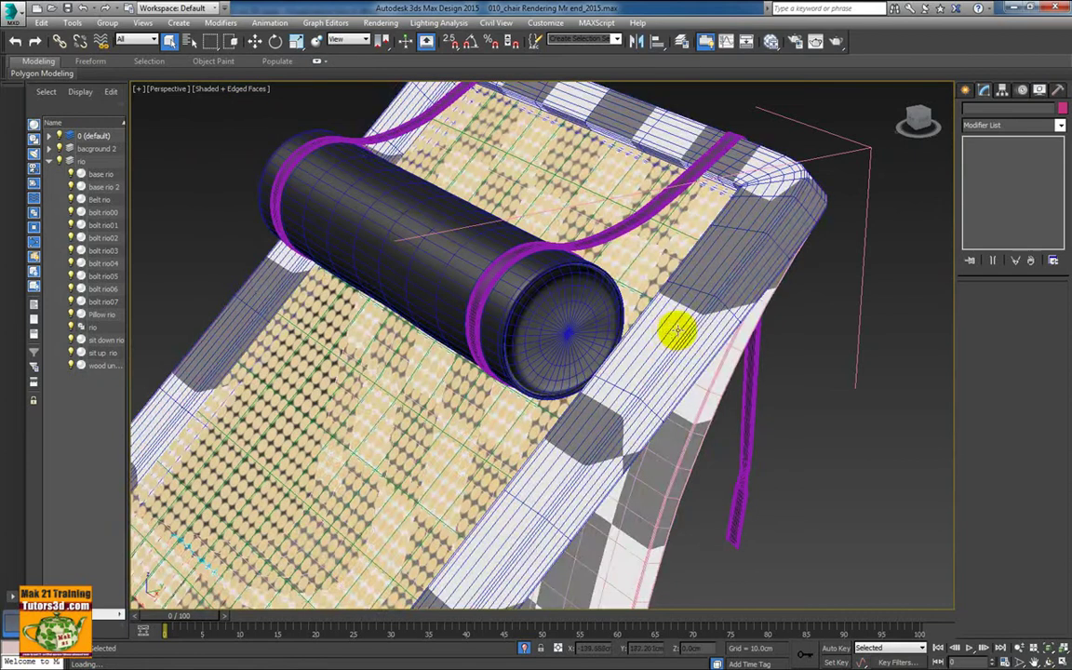
pyautogui.click(216, 88)
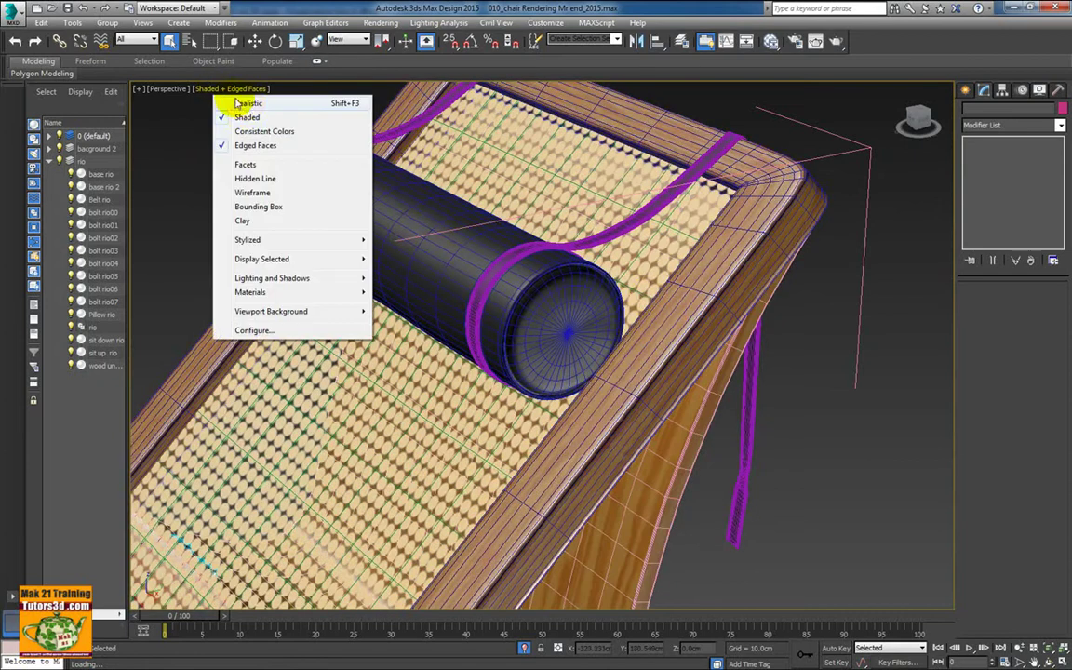
pyautogui.click(240, 103)
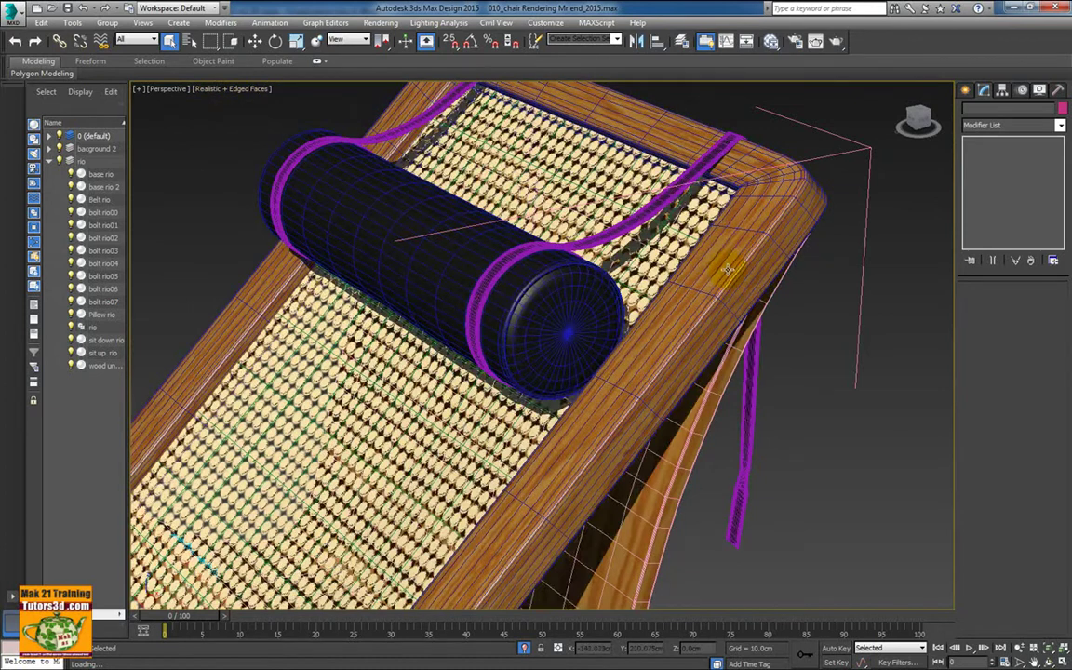
pyautogui.press('F4')
pyautogui.click(746, 244)
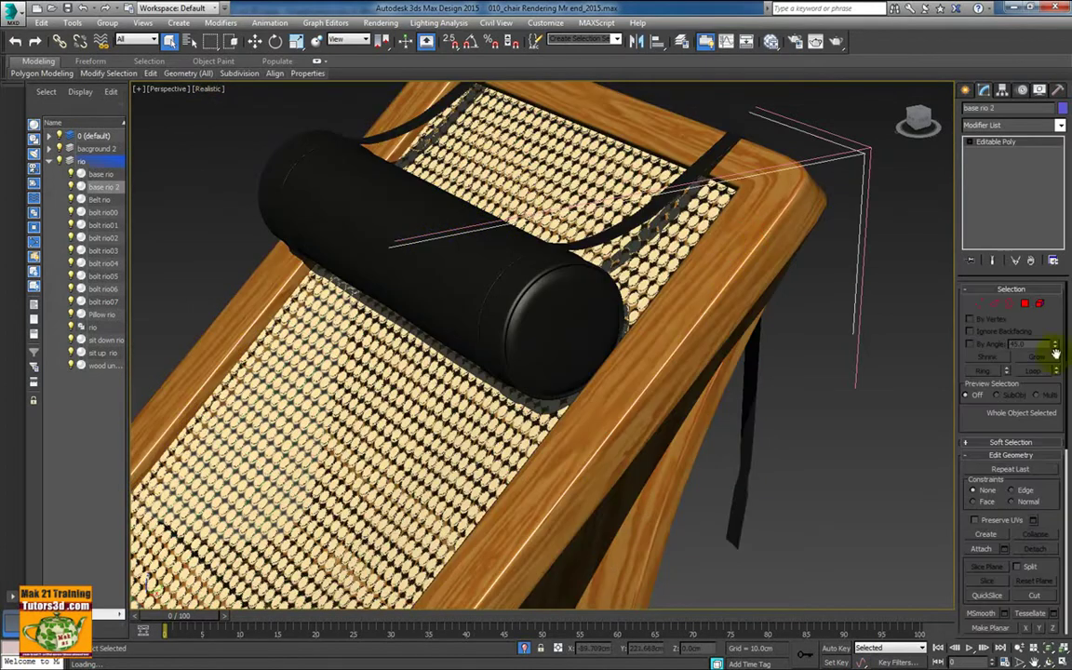
pyautogui.click(1060, 124)
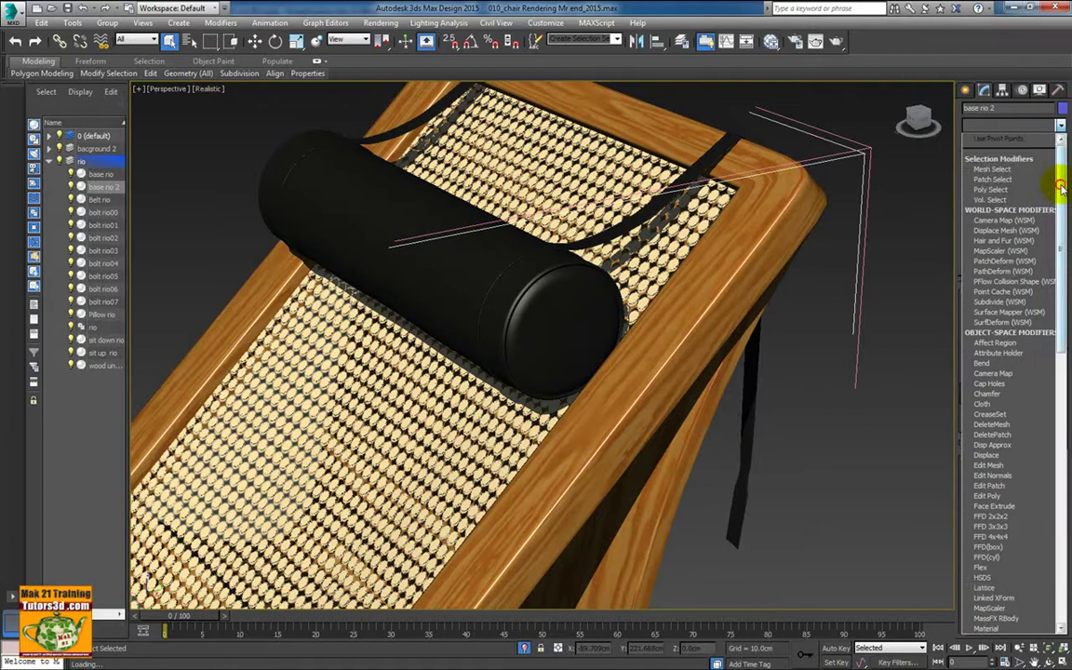
# Add an Unwrap UVW modifier to base rio 2 and widen the command panel
pyautogui.moveTo(1060, 189)
pyautogui.mouseDown()
pyautogui.moveTo(1034, 383)
pyautogui.moveTo(1036, 471)
pyautogui.mouseUp()
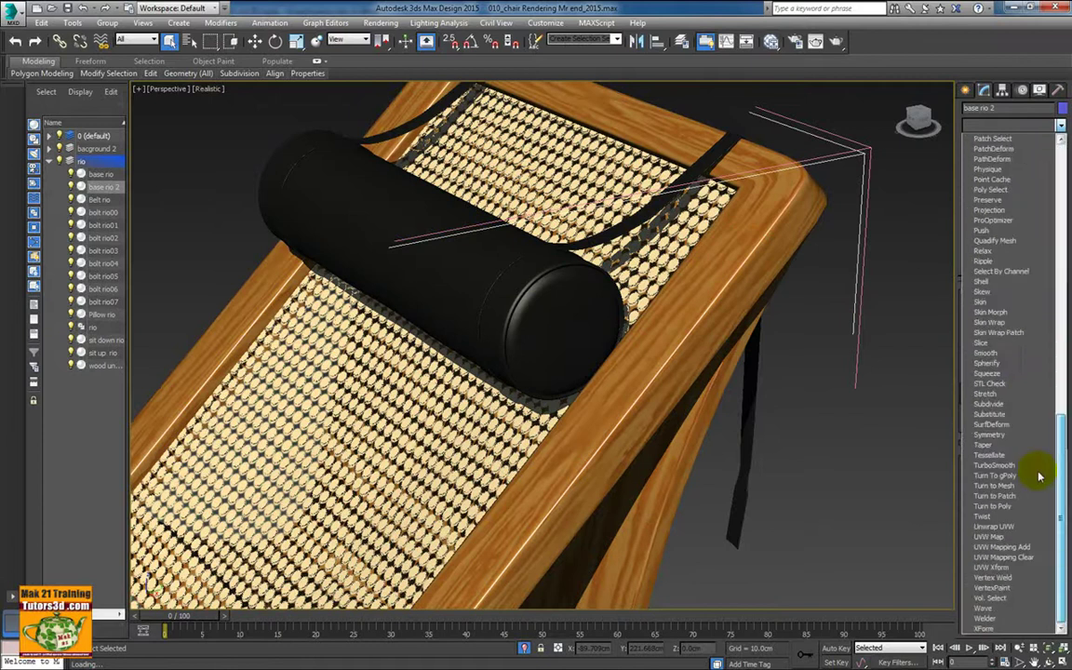
pyautogui.click(1014, 529)
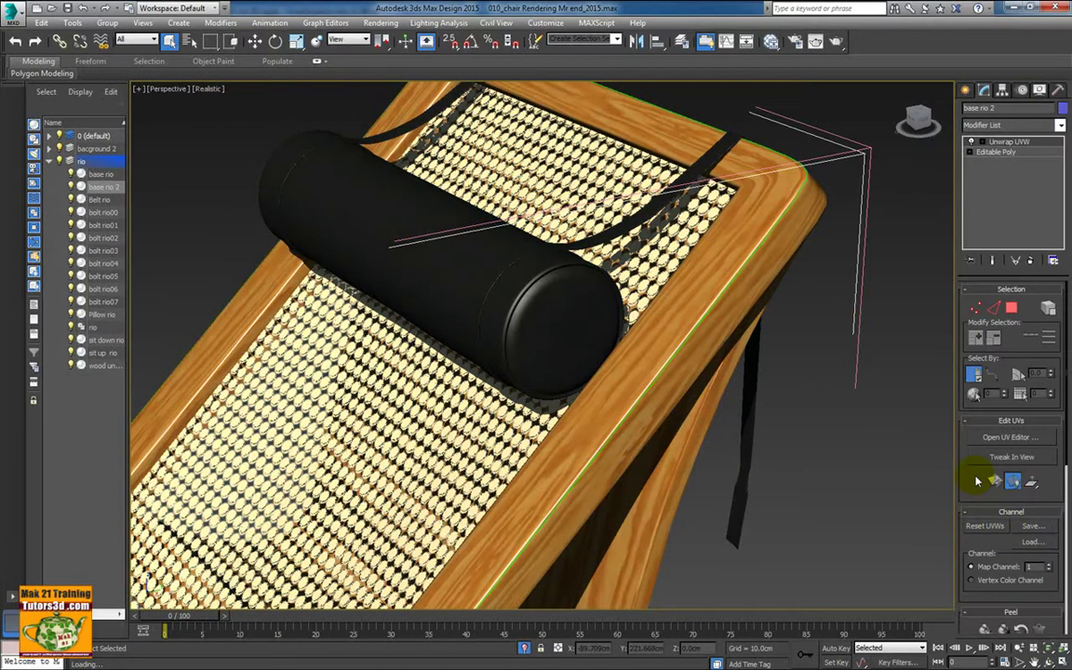
pyautogui.moveTo(958, 458); pyautogui.dragTo(908, 470)
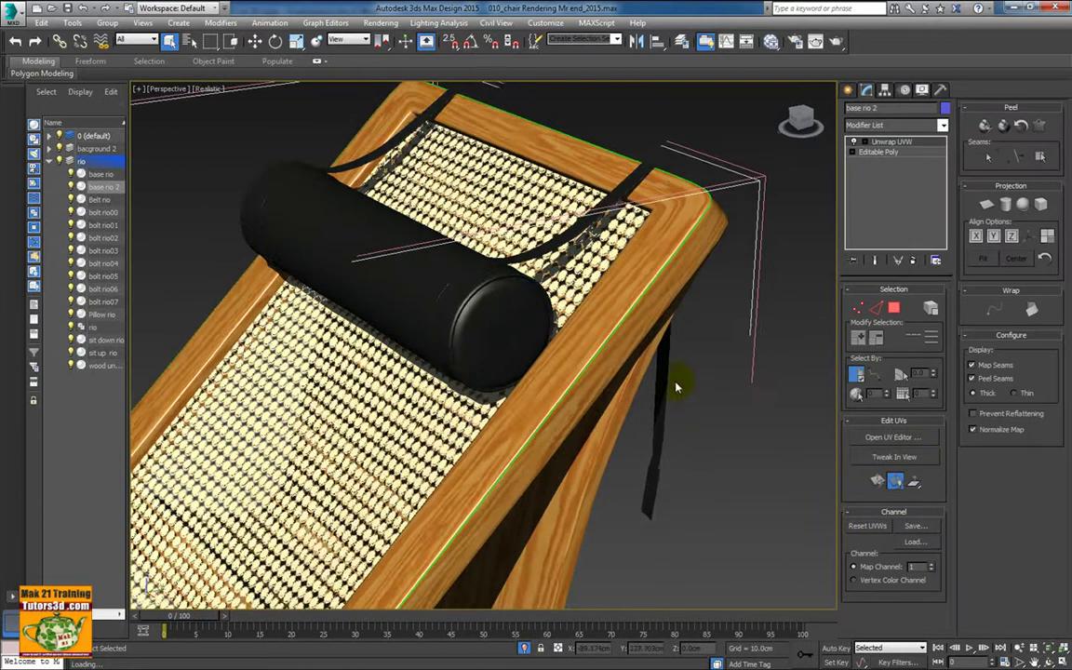
pyautogui.scroll(-4, 676, 387)
# Orbit around the seat edge, wooden support and rocker to inspect the green UV seams
pyautogui.keyDown('alt'); pyautogui.moveTo(689, 442); pyautogui.dragTo(780, 306, button='middle'); pyautogui.keyUp('alt')
pyautogui.scroll(4, 714, 361)
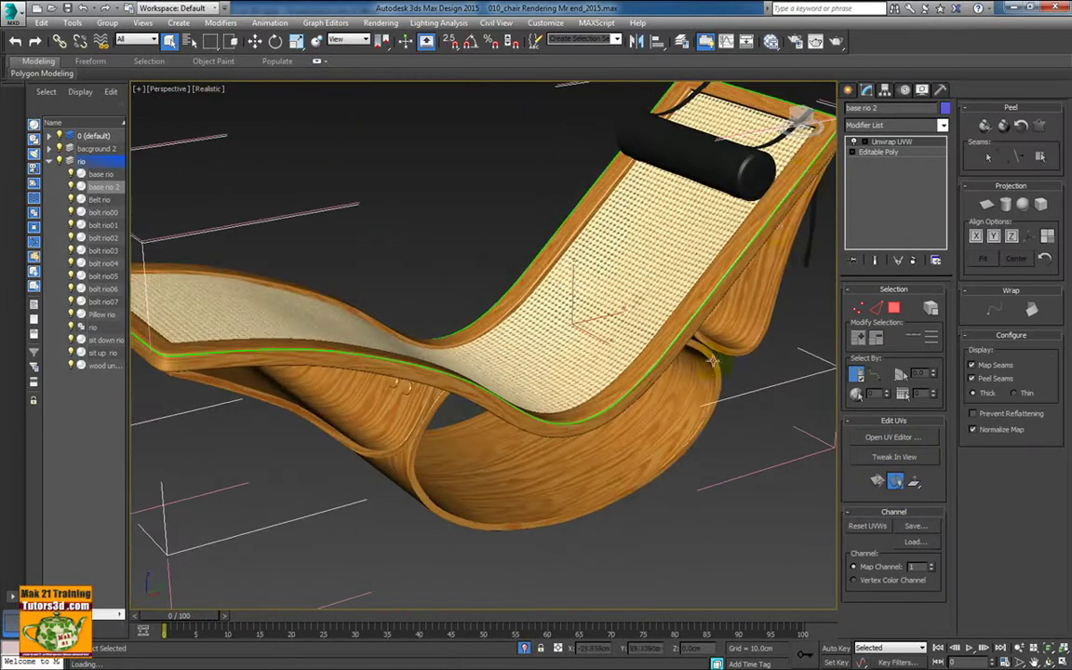
pyautogui.keyDown('alt'); pyautogui.moveTo(568, 317); pyautogui.dragTo(413, 355, button='middle'); pyautogui.keyUp('alt')
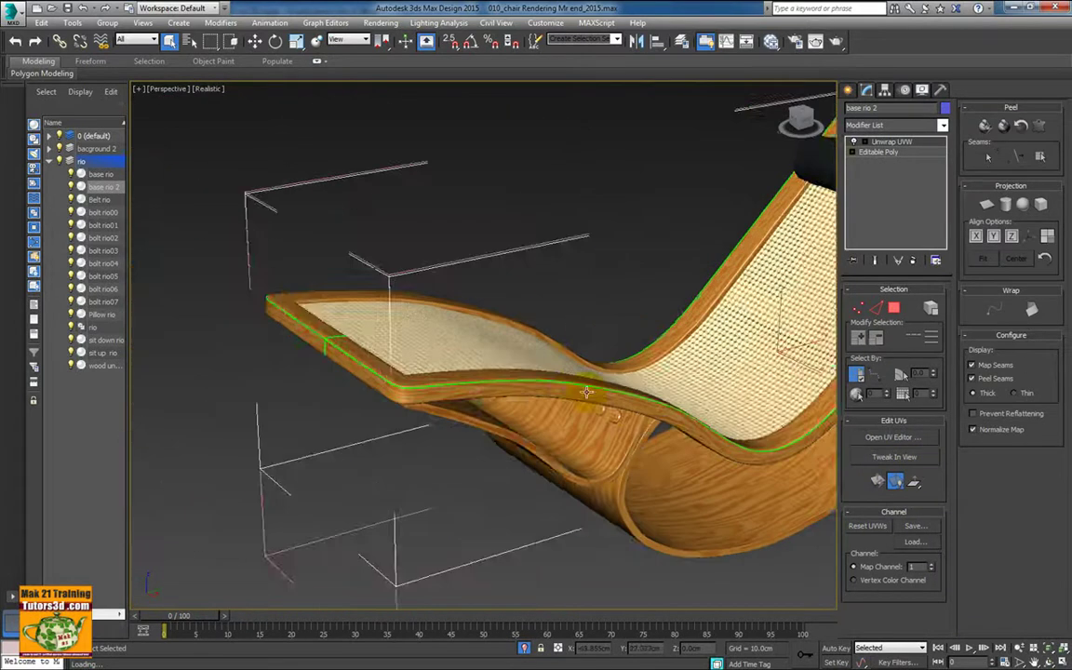
pyautogui.scroll(4, 413, 355)
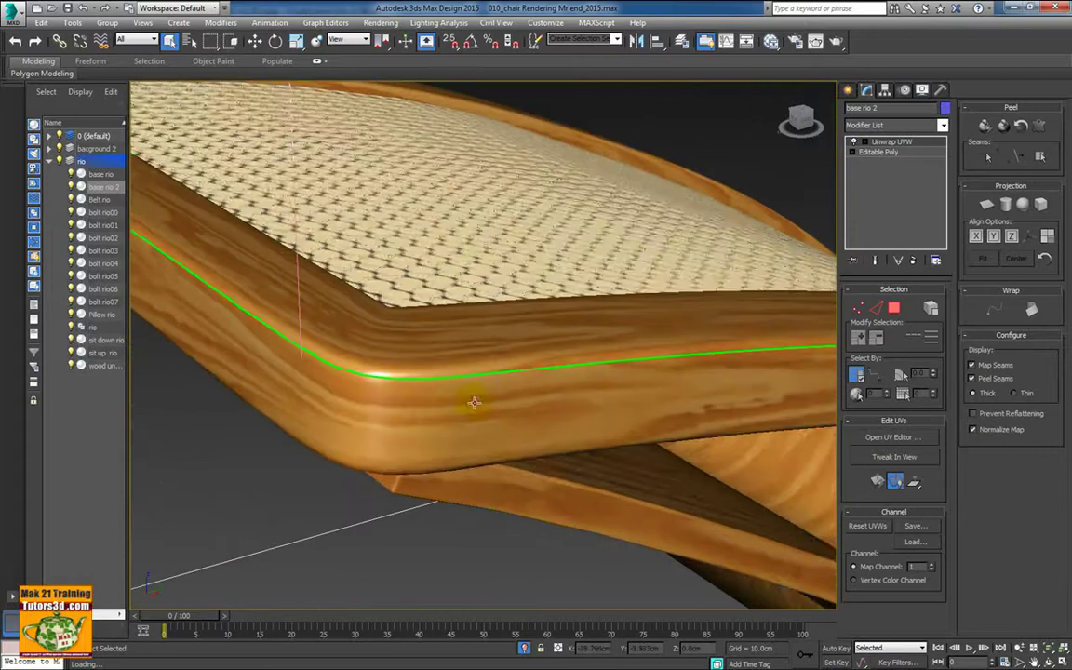
pyautogui.moveTo(595, 399)
pyautogui.keyDown('alt'); pyautogui.mouseDown(button='middle')
pyautogui.moveTo(575, 514)
pyautogui.moveTo(510, 455)
pyautogui.moveTo(399, 424)
pyautogui.moveTo(423, 396)
pyautogui.moveTo(594, 426)
pyautogui.moveTo(525, 437)
pyautogui.moveTo(411, 422)
pyautogui.moveTo(479, 433)
pyautogui.moveTo(460, 447)
pyautogui.moveTo(591, 407)
pyautogui.moveTo(627, 311)
pyautogui.moveTo(611, 304)
pyautogui.moveTo(657, 384)
pyautogui.mouseUp(button='middle'); pyautogui.keyUp('alt')
pyautogui.moveTo(631, 445)
pyautogui.keyDown('alt'); pyautogui.mouseDown(button='middle')
pyautogui.moveTo(582, 455)
pyautogui.moveTo(538, 445)
pyautogui.moveTo(547, 450)
pyautogui.mouseUp(button='middle'); pyautogui.keyUp('alt')
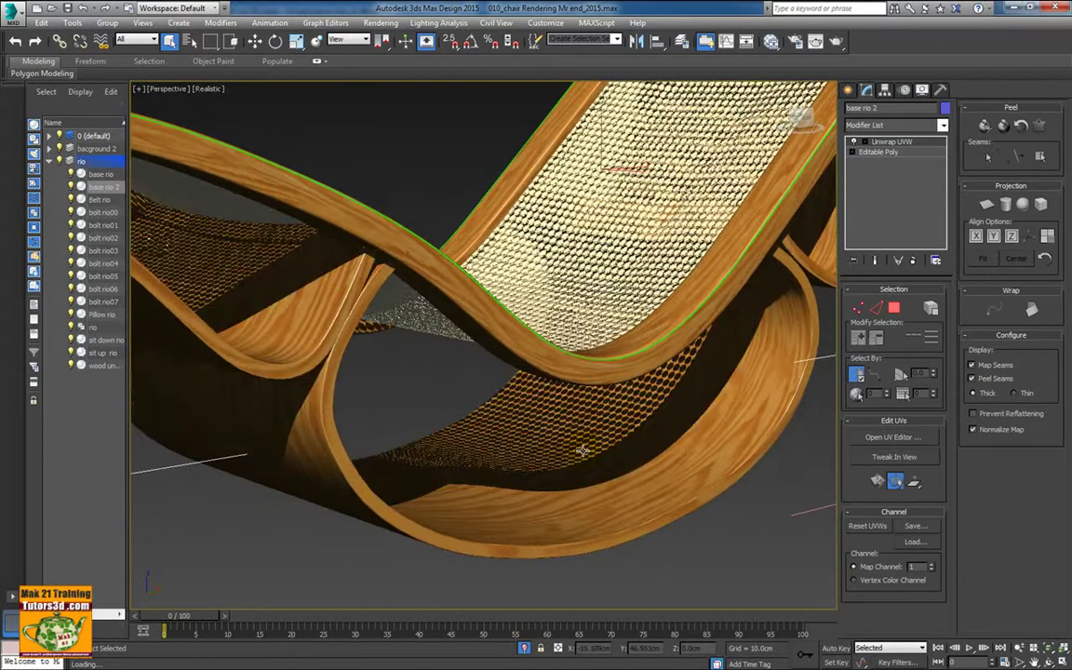
pyautogui.moveTo(629, 215); pyautogui.dragTo(609, 277)
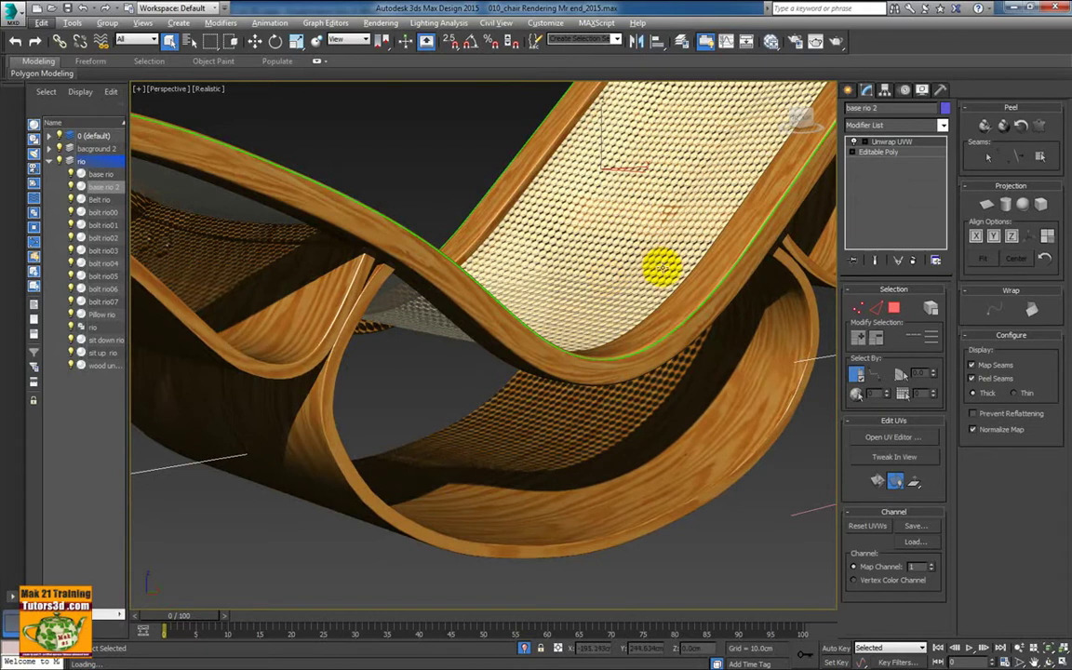
# Switch to Windows Explorer, widen it, and show the master class folder as a list
pyautogui.hotkey('alt', 'Tab')
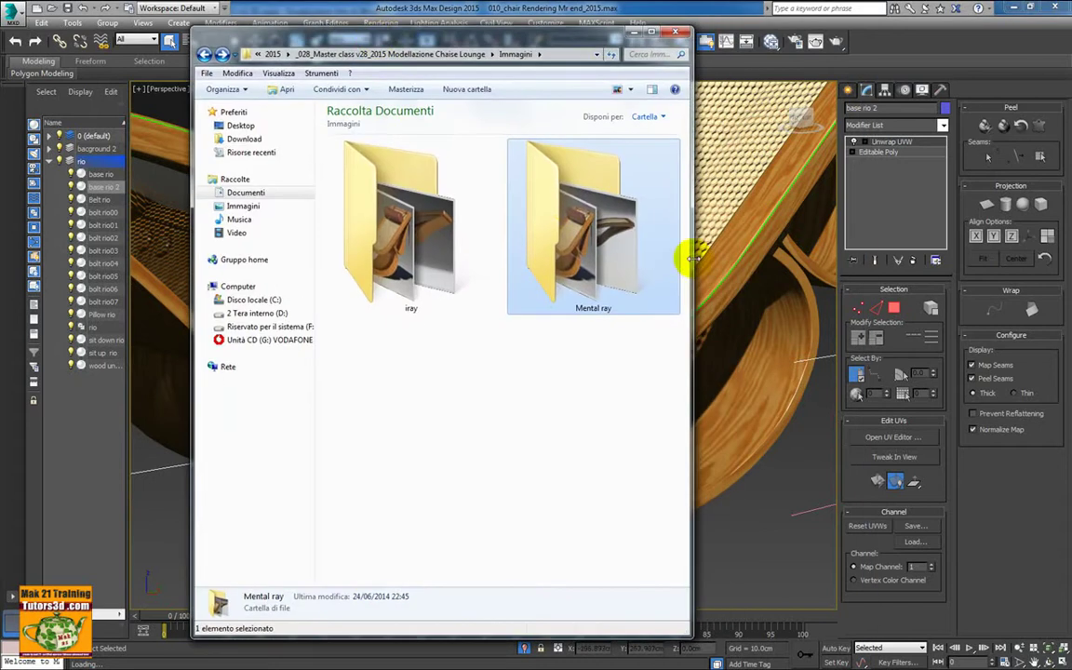
pyautogui.moveTo(692, 259); pyautogui.dragTo(825, 261)
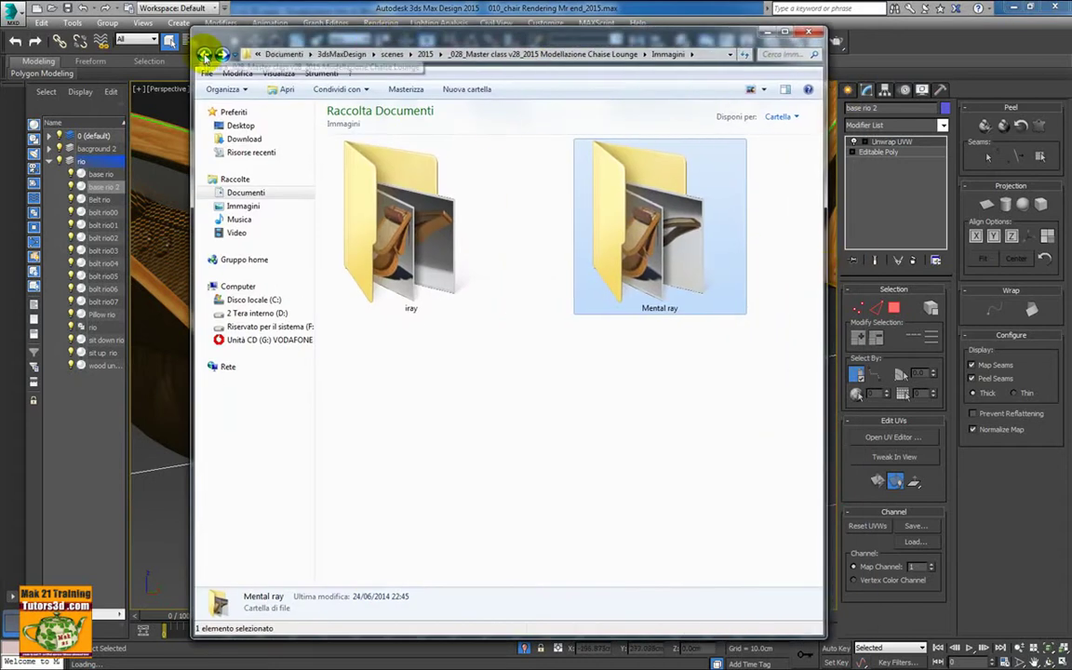
pyautogui.click(204, 54)
pyautogui.click(764, 90)
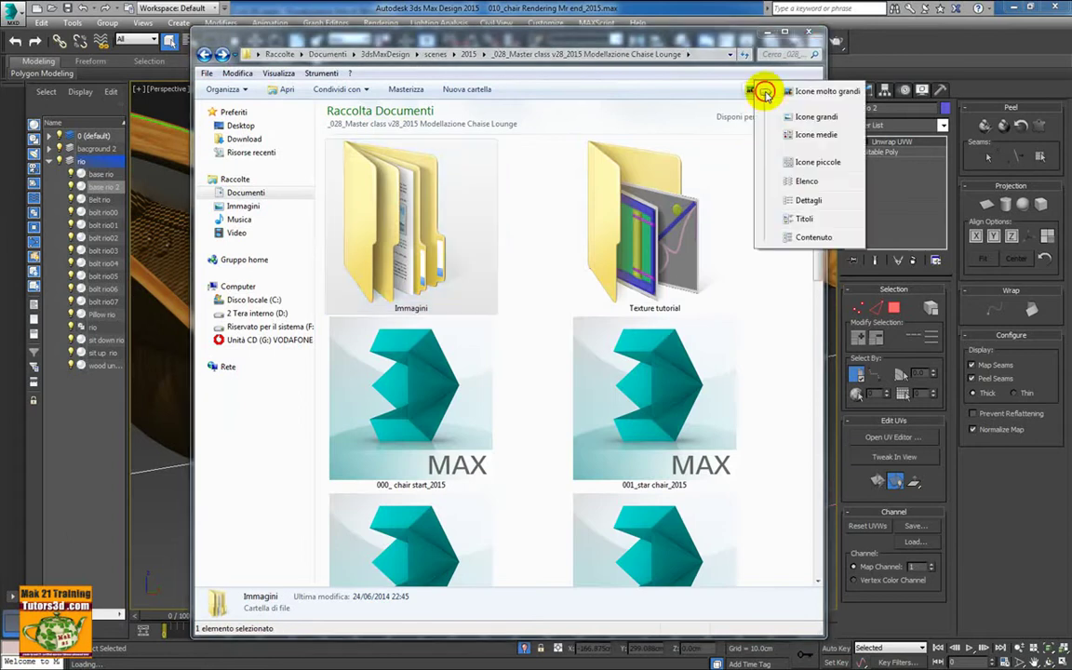
pyautogui.click(803, 181)
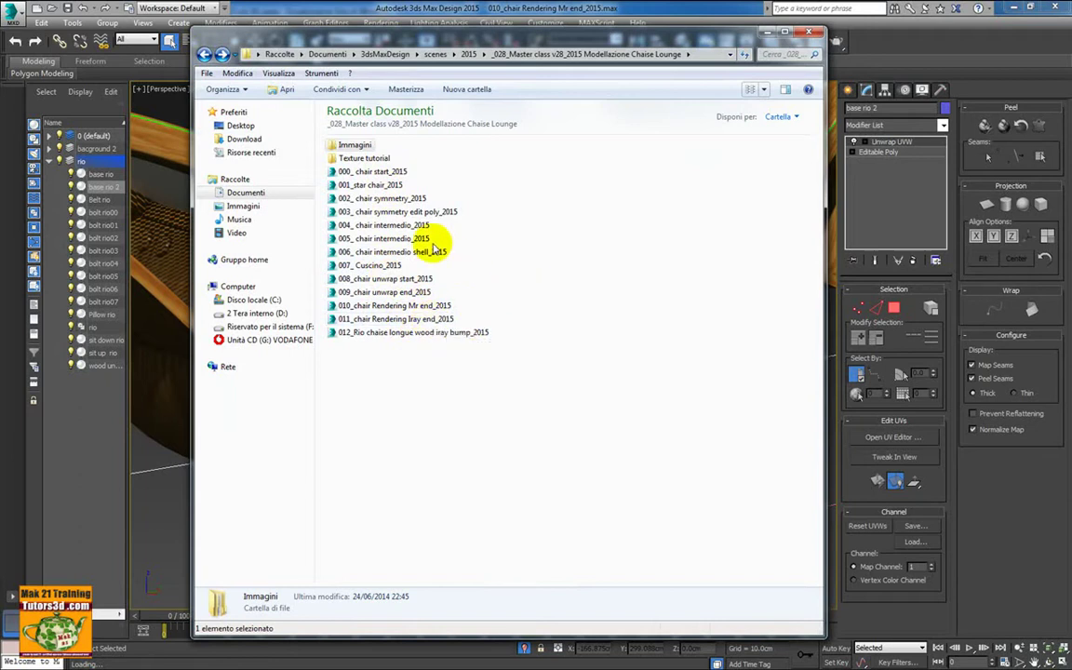
pyautogui.moveTo(364, 159)
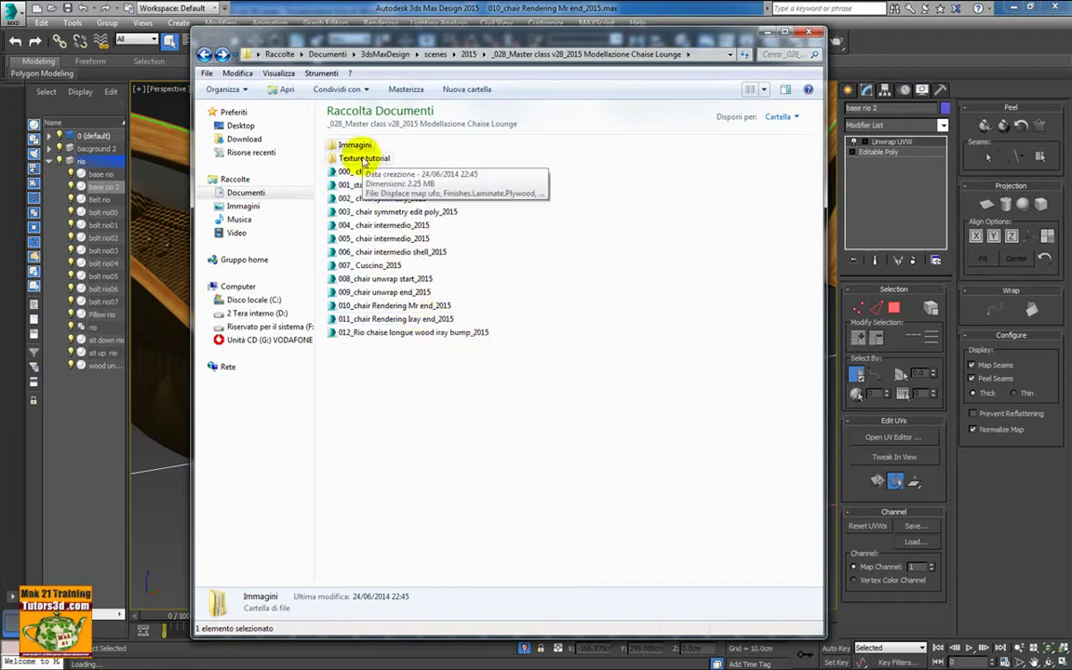
# Open Immagini in Large Icons, enter Mental ray, and open render 001_Rio chaise longue designed
pyautogui.doubleClick(346, 144)
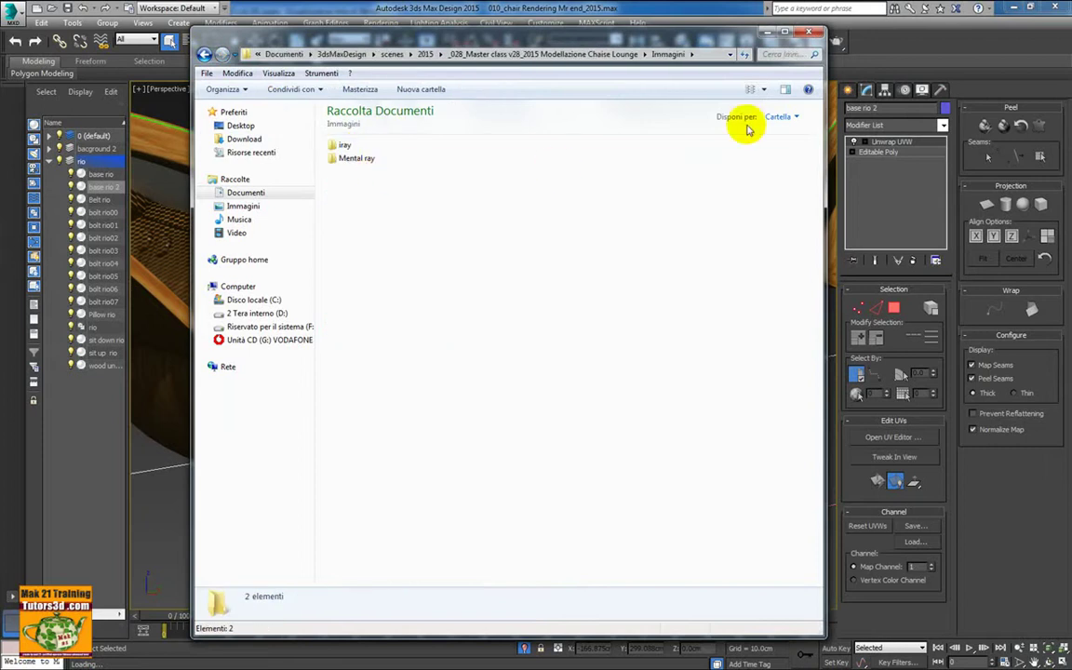
pyautogui.click(763, 88)
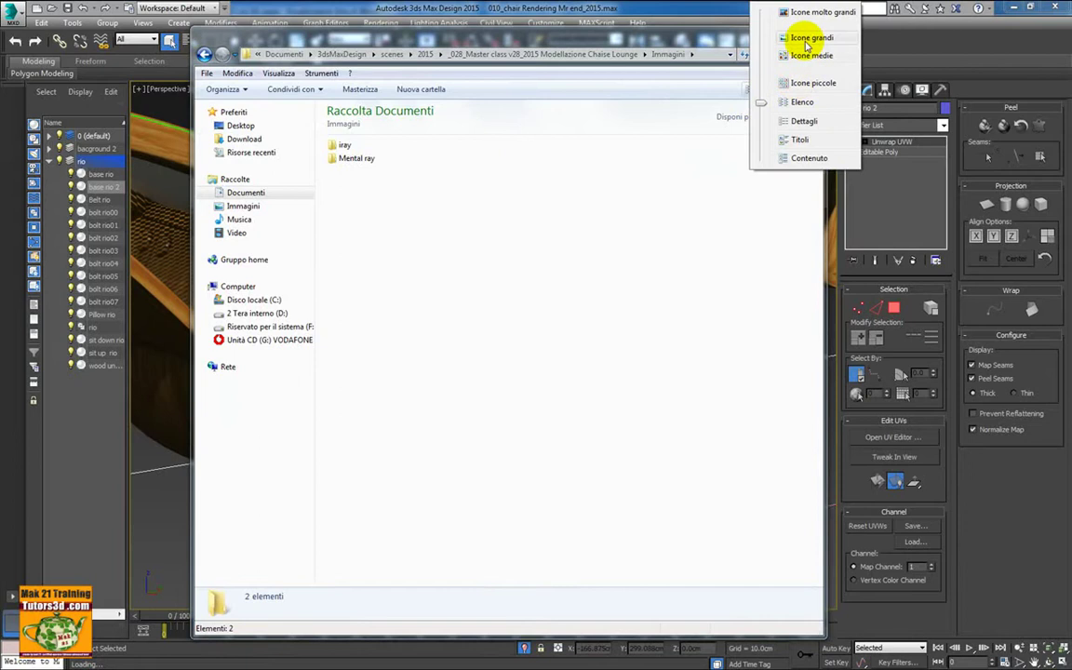
pyautogui.click(808, 41)
pyautogui.click(764, 88)
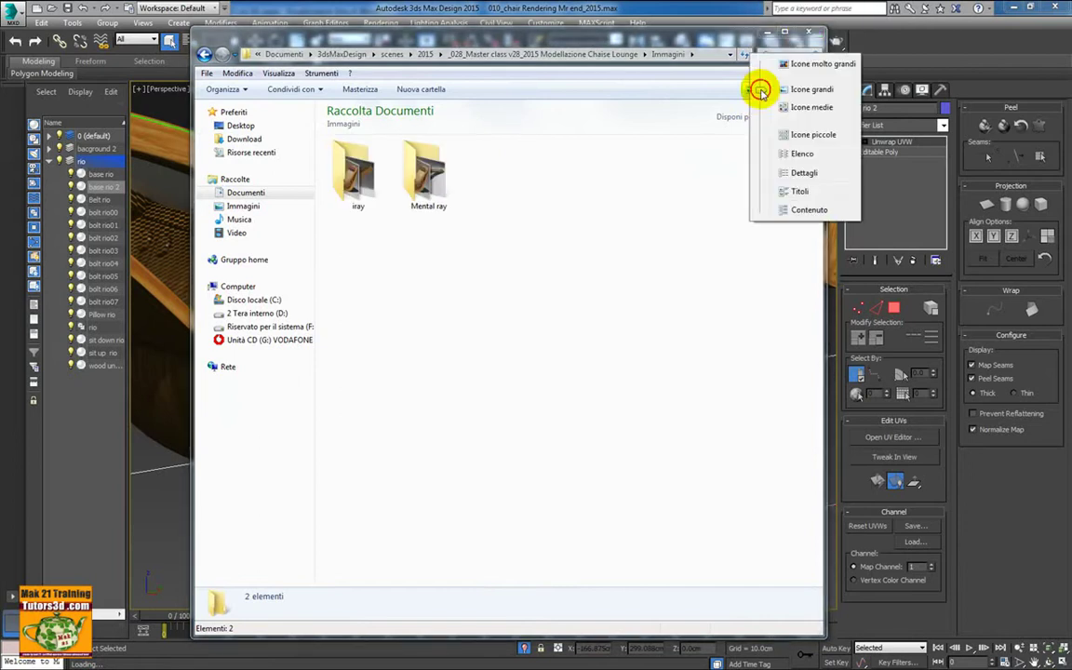
pyautogui.click(791, 63)
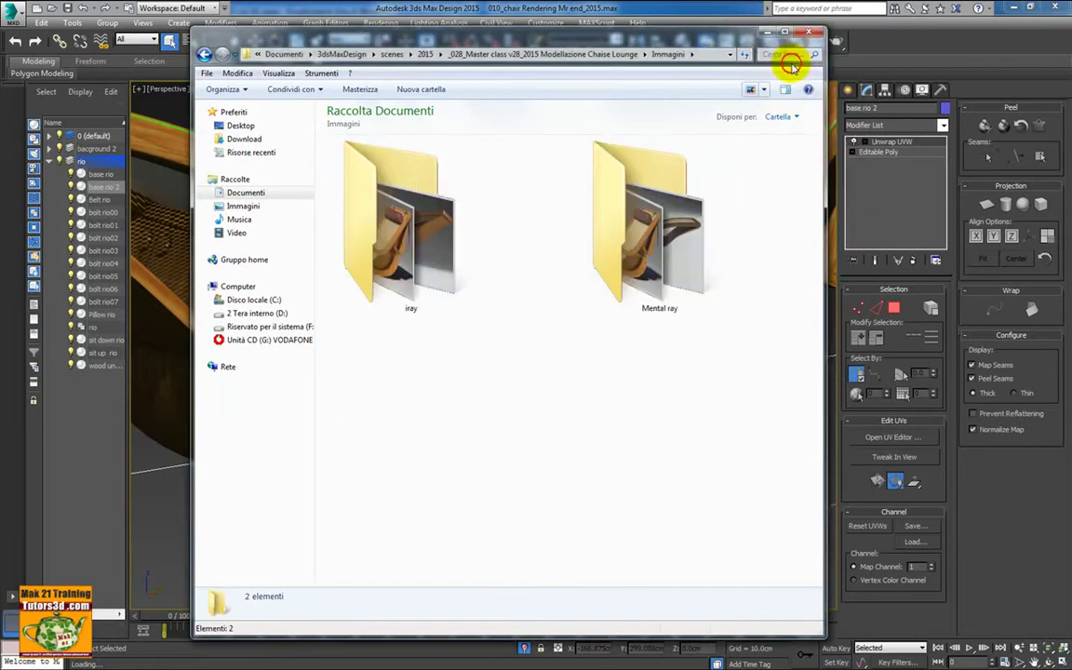
pyautogui.click(657, 257)
pyautogui.doubleClick(656, 257)
pyautogui.doubleClick(455, 227)
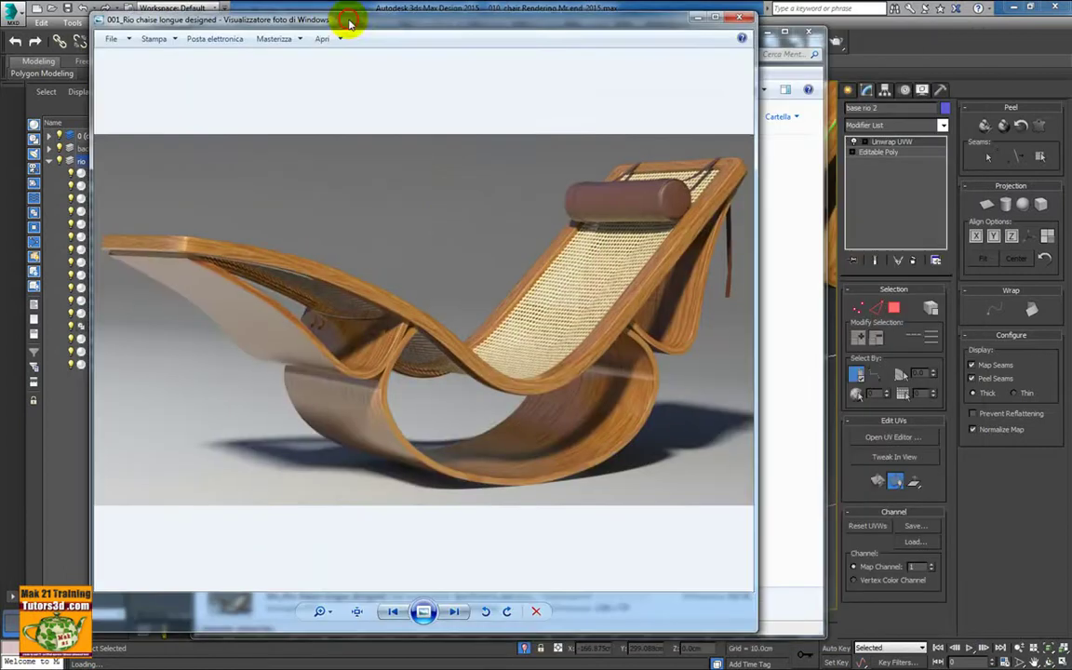
# Enlarge the Photo Viewer window, step through Mental ray renders 001–005, then close it
pyautogui.moveTo(511, 34); pyautogui.dragTo(295, 22)
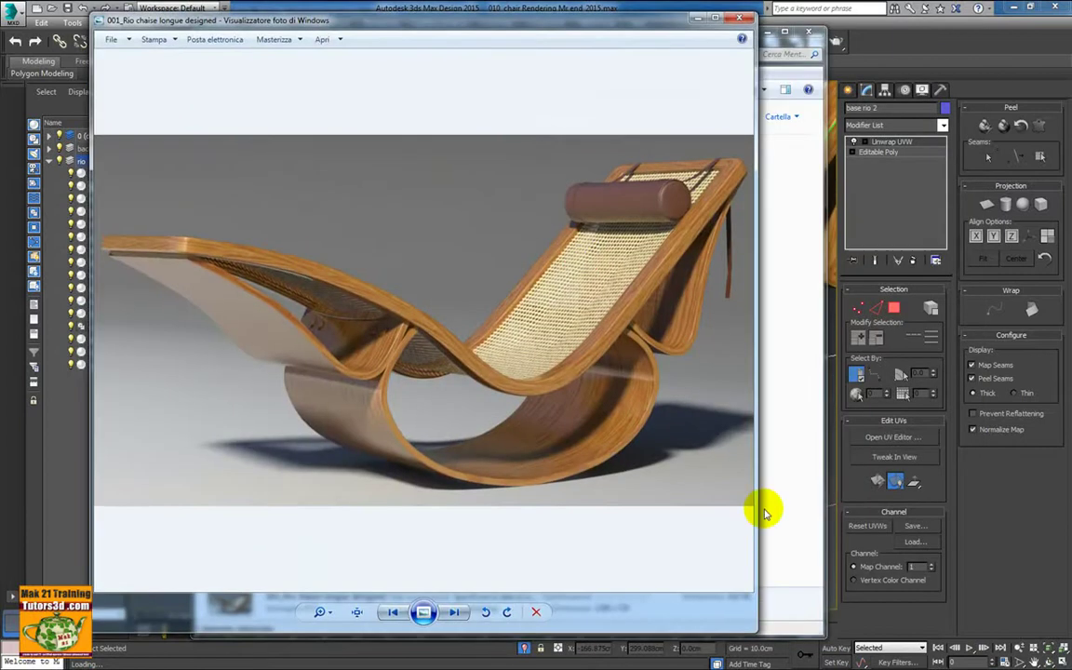
pyautogui.moveTo(752, 634); pyautogui.dragTo(973, 639)
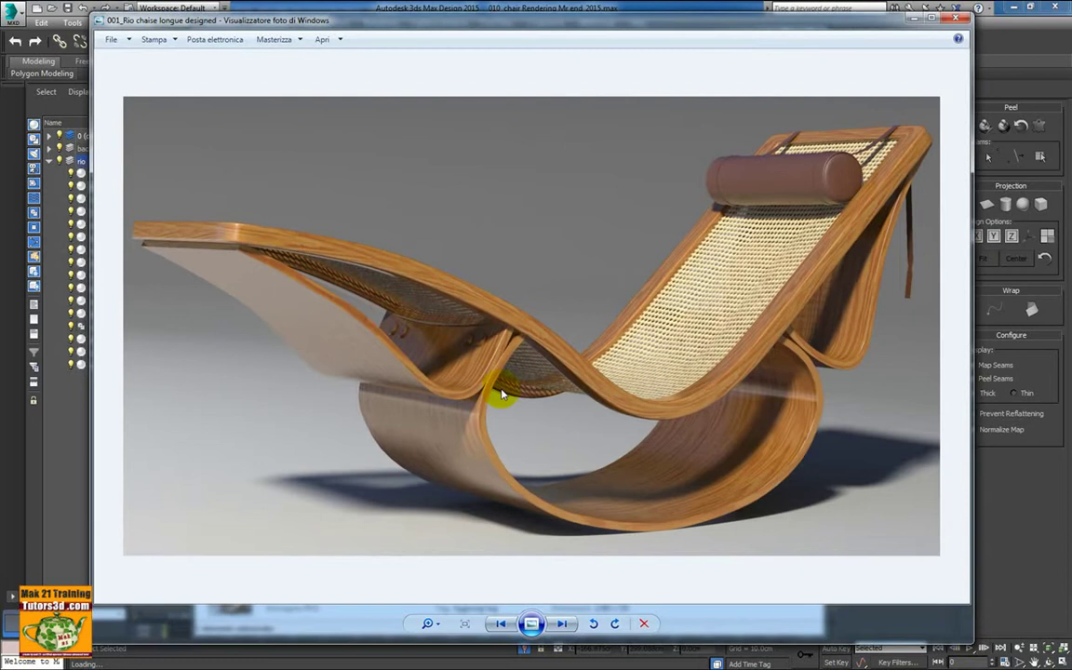
pyautogui.click(565, 625)
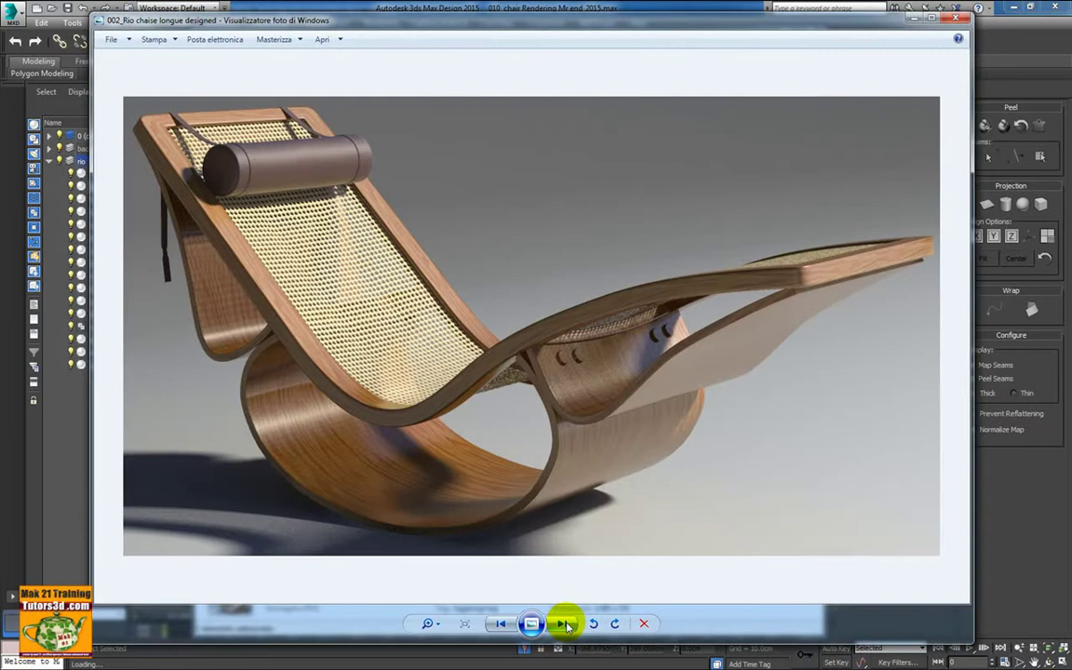
pyautogui.click(565, 626)
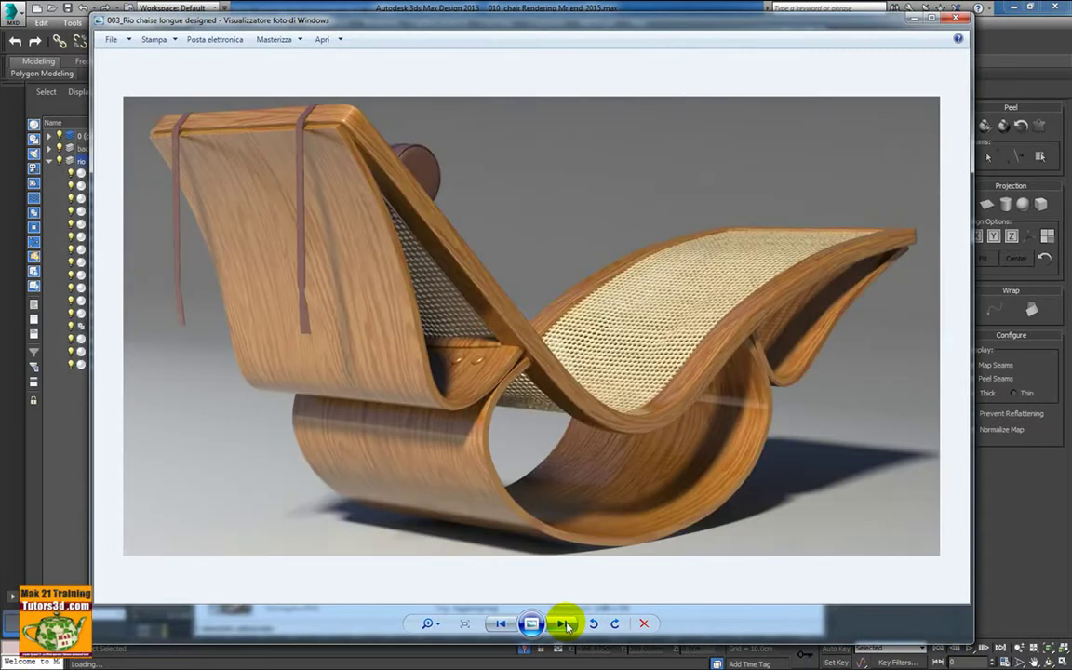
pyautogui.click(565, 626)
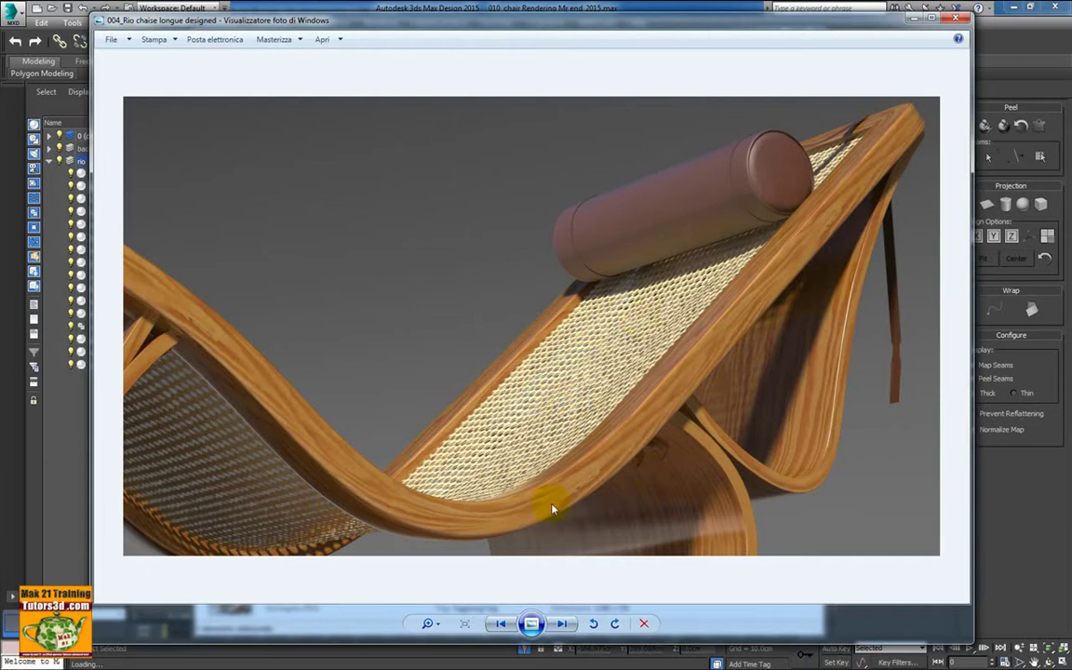
pyautogui.click(563, 624)
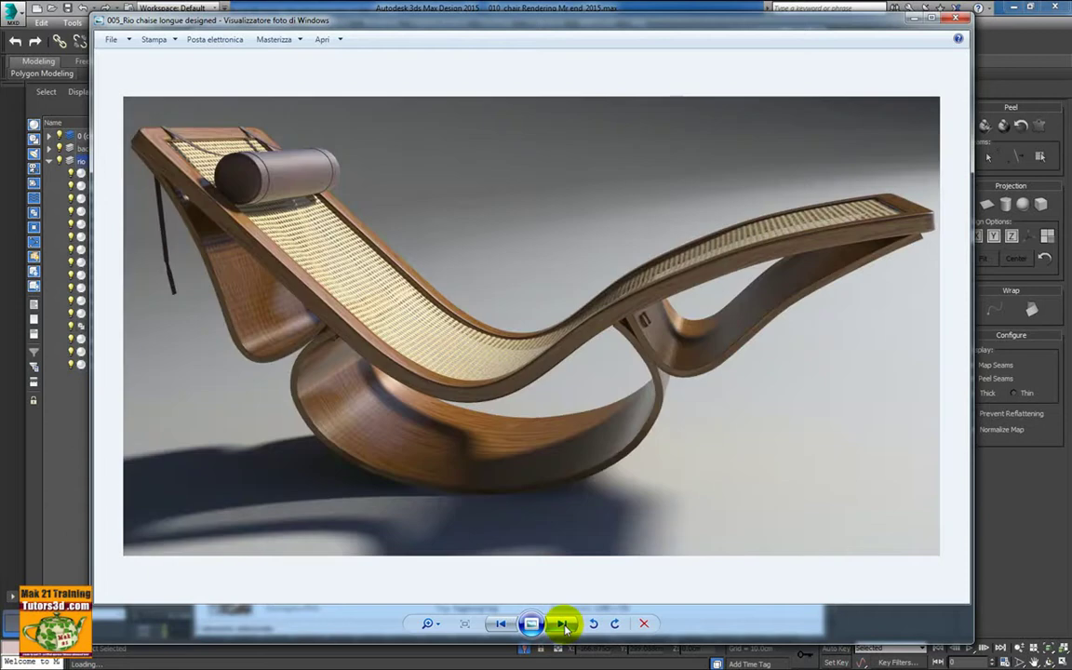
pyautogui.click(563, 625)
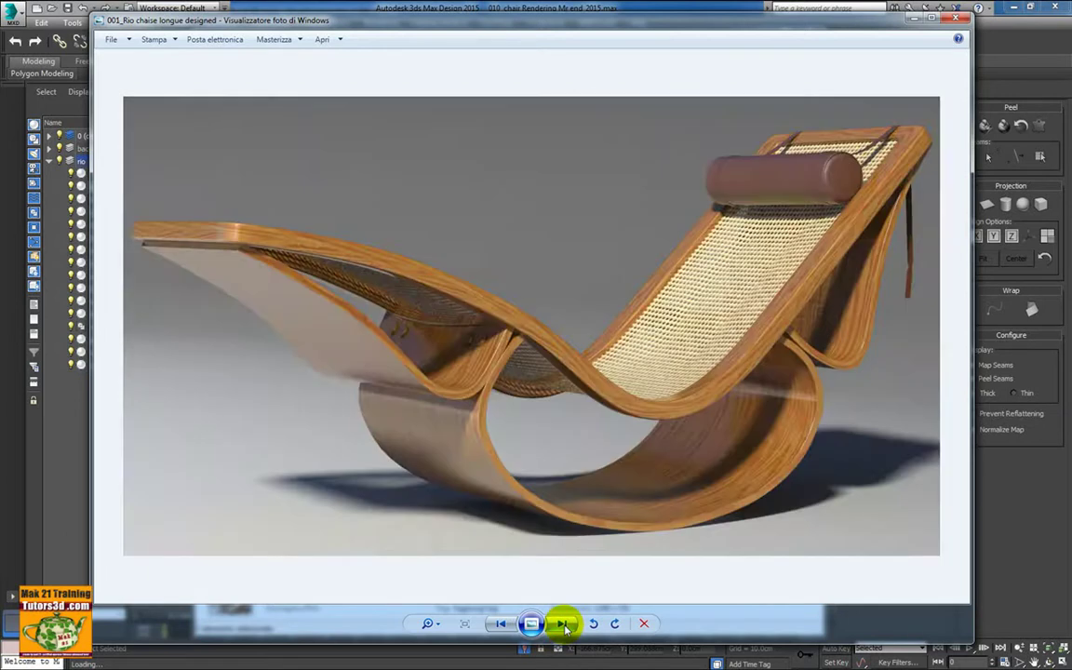
pyautogui.click(954, 18)
# Open the iray folder, view renders 001–005 in Photo Viewer, and close it
pyautogui.click(204, 54)
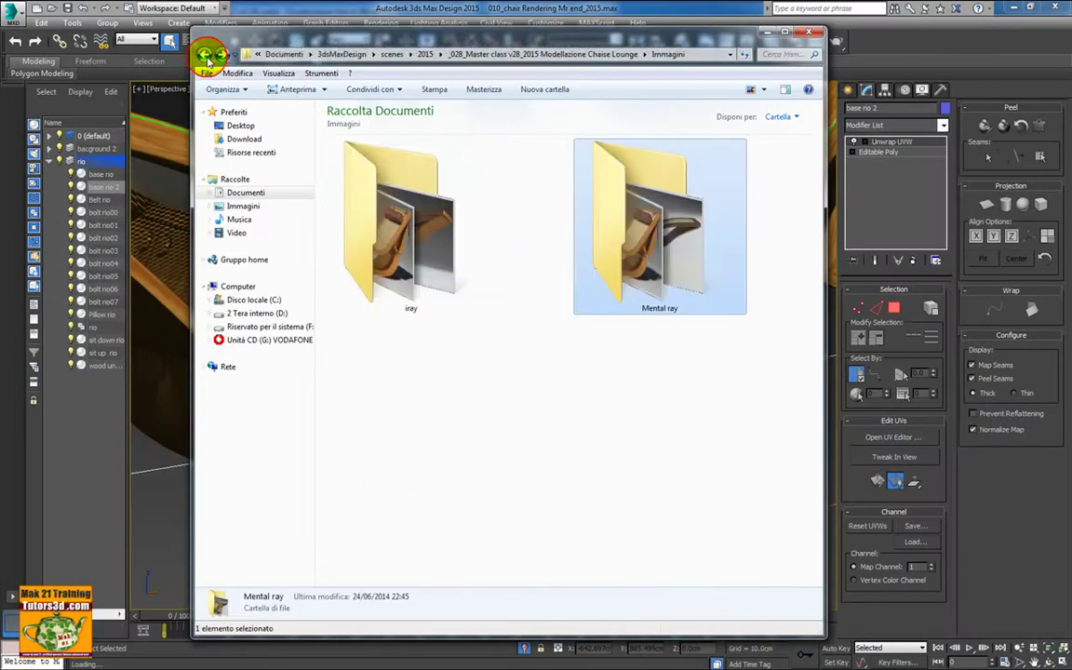
pyautogui.doubleClick(418, 267)
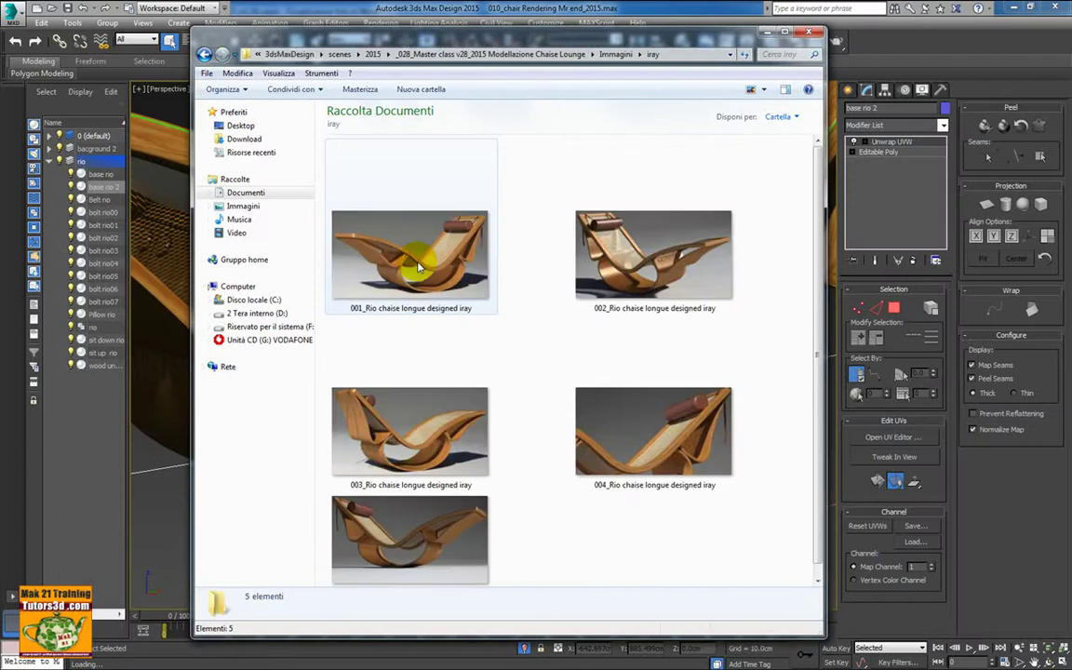
pyautogui.click(428, 275)
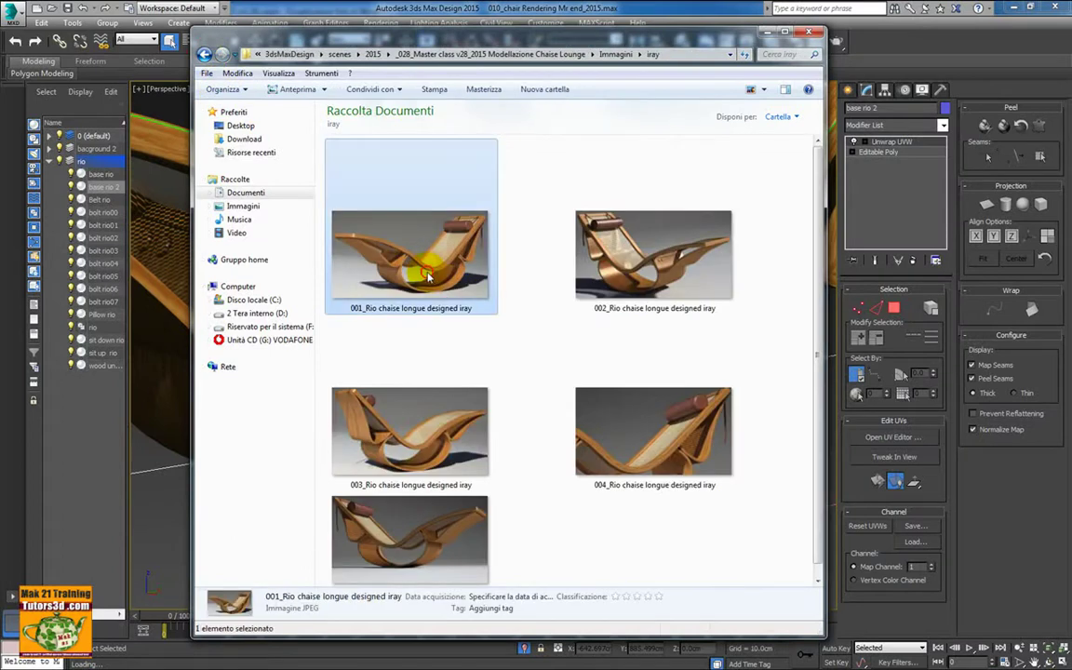
pyautogui.doubleClick(428, 275)
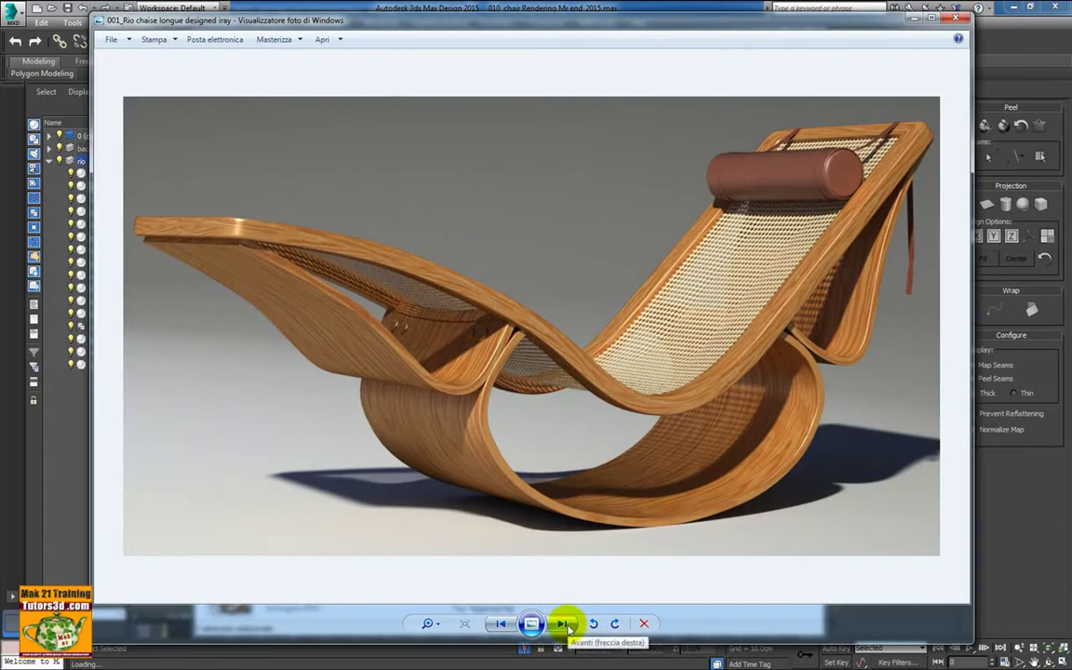
pyautogui.click(562, 623)
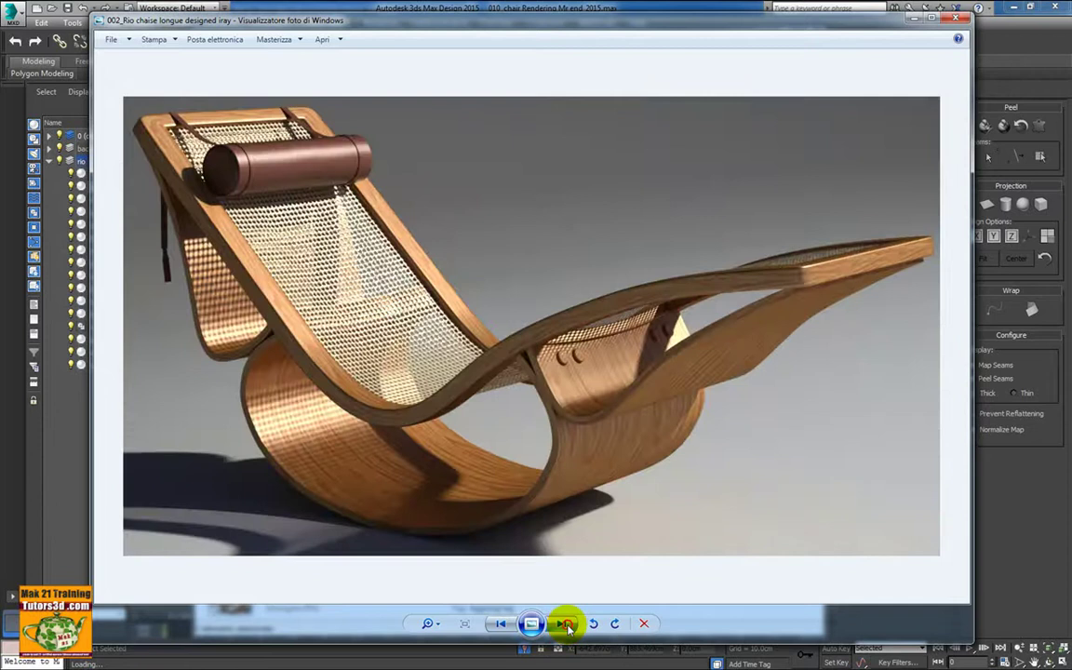
pyautogui.click(562, 623)
pyautogui.click(562, 623)
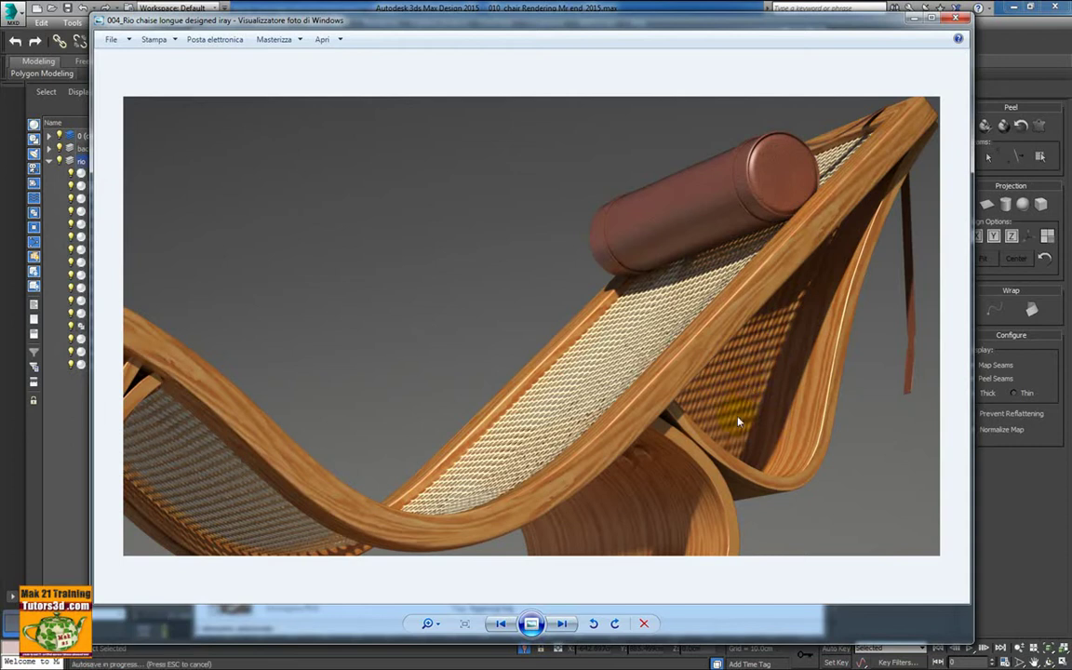
pyautogui.click(564, 624)
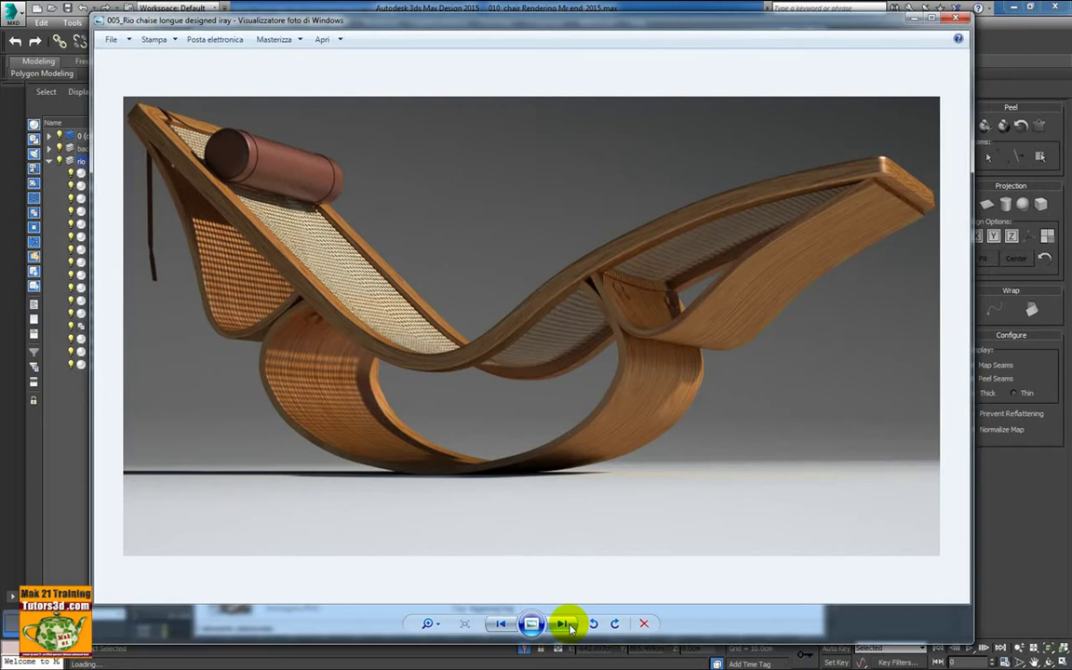
pyautogui.click(501, 624)
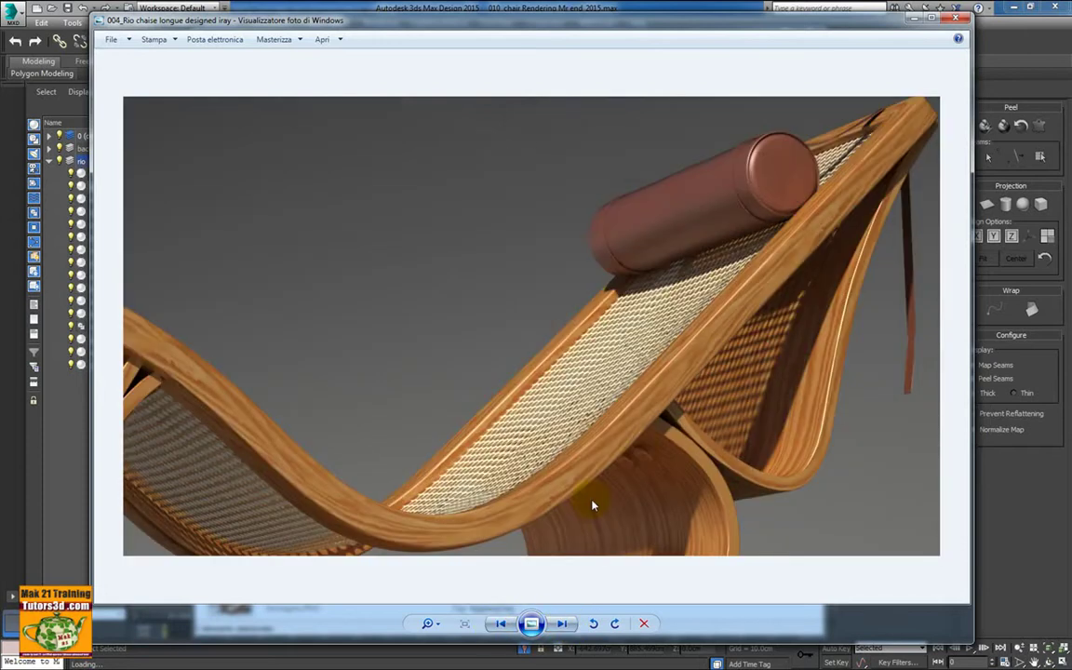
pyautogui.click(955, 18)
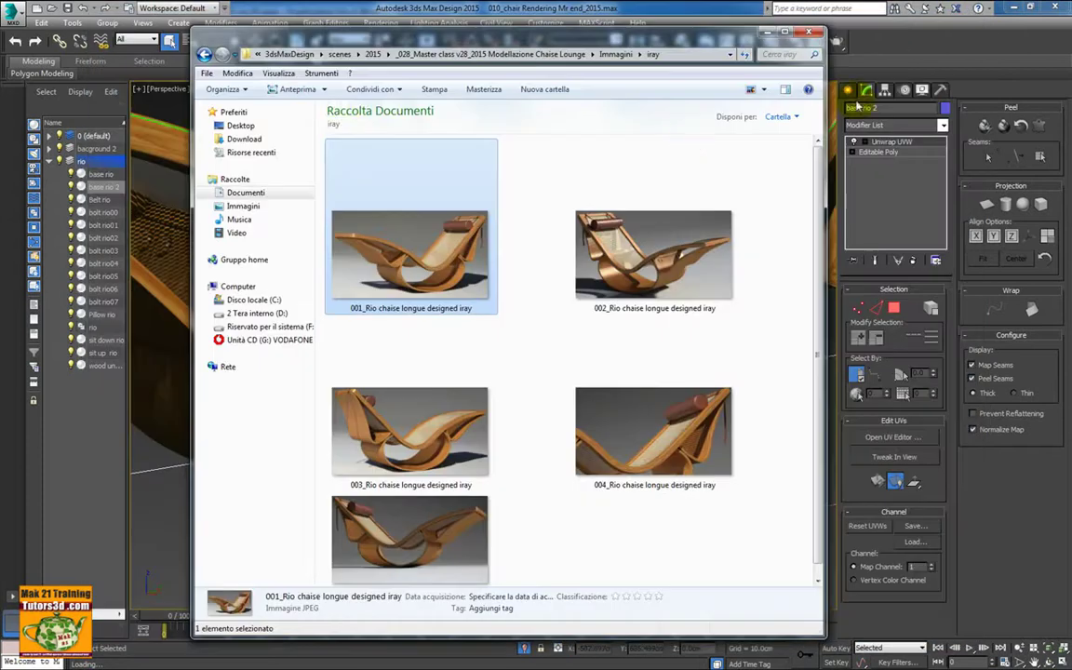
# Reopen the first Mental ray render, 001_Rio chaise longue designed, for comparison
pyautogui.click(205, 53)
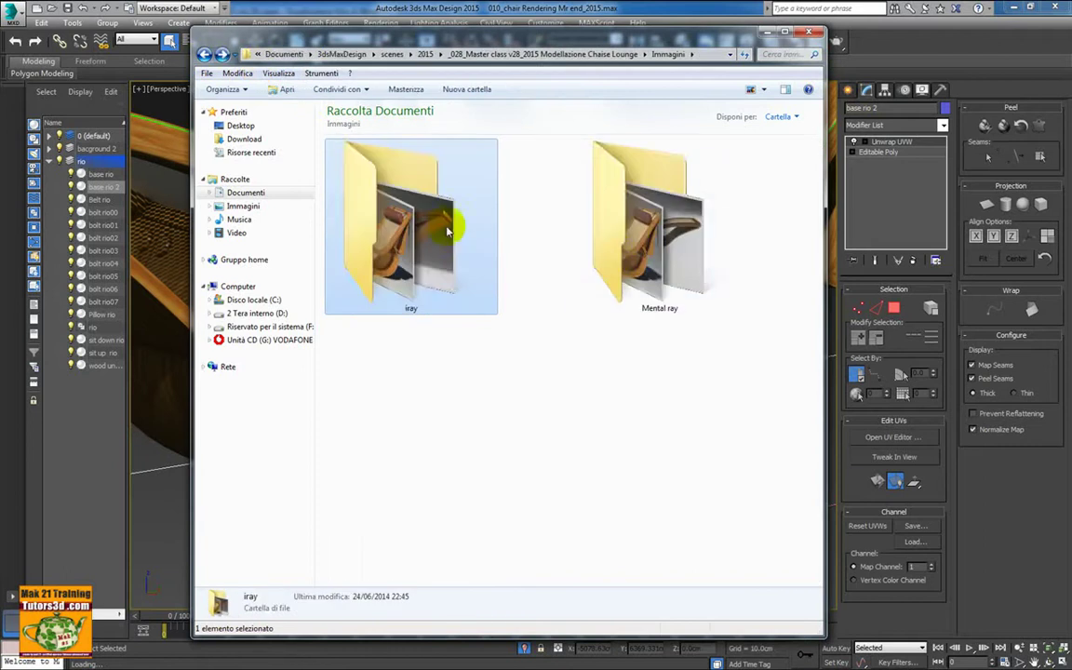
pyautogui.doubleClick(595, 232)
pyautogui.doubleClick(414, 201)
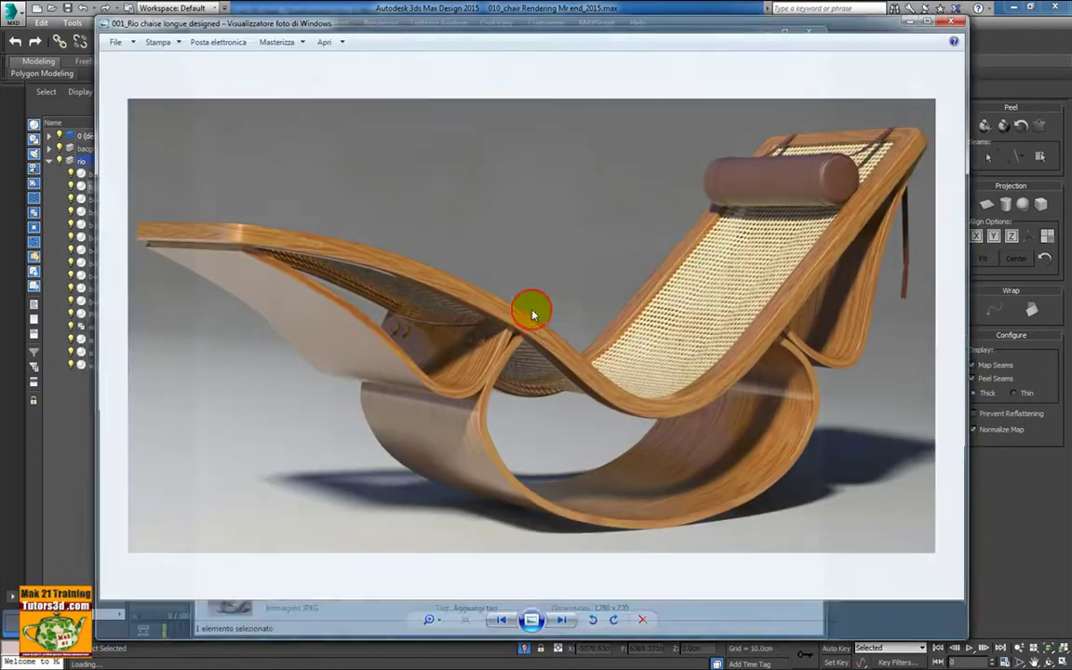